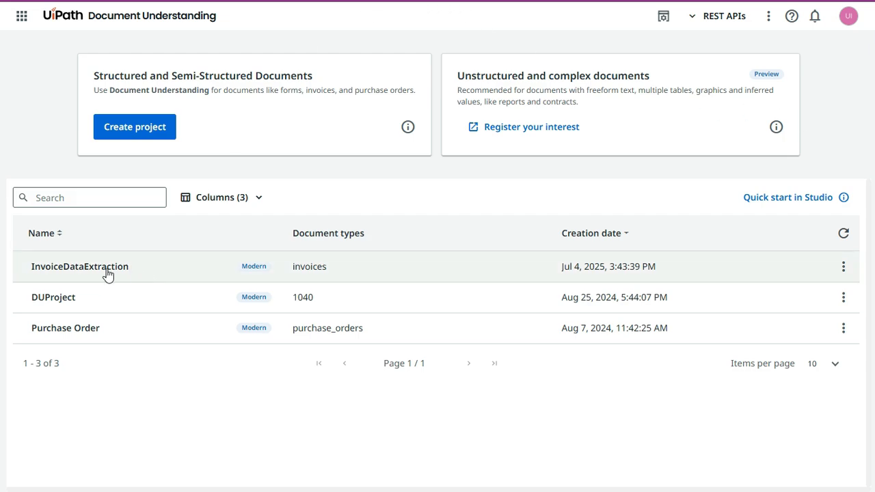
# Step: Open the InvoiceDataExtraction project and look through the documents uploaded under the Invoices document type
pyautogui.click(146, 273)
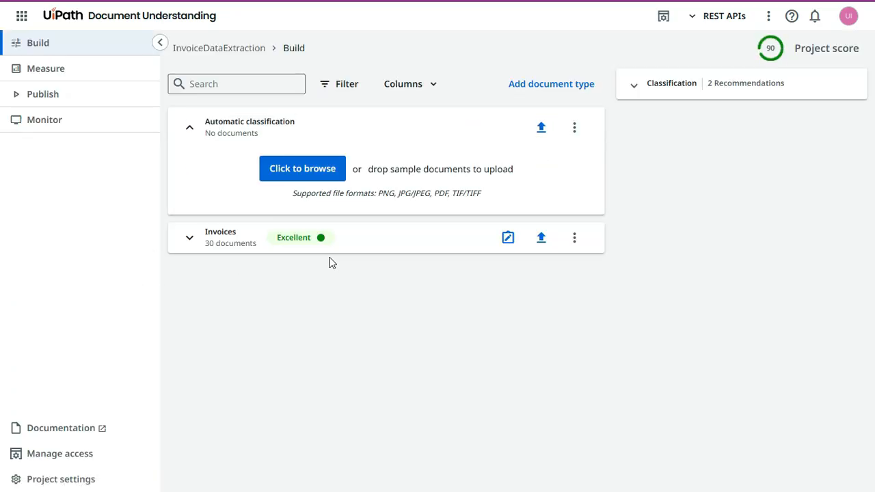
pyautogui.moveTo(773, 55)
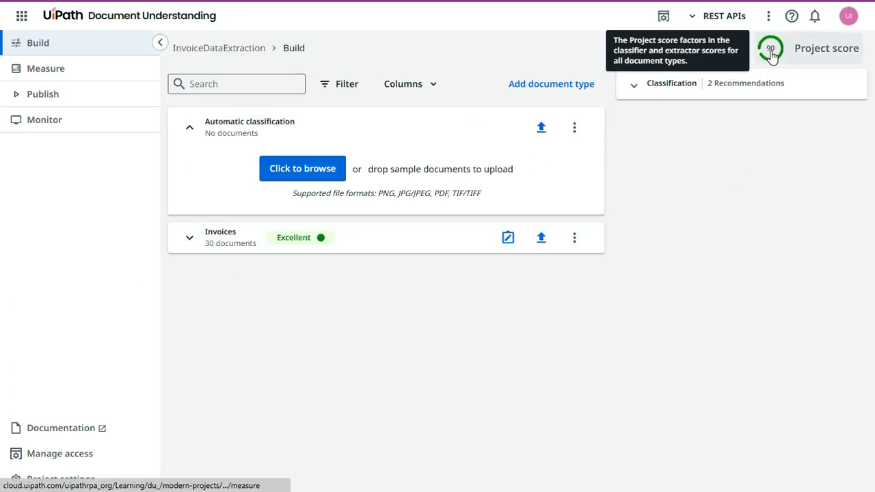
pyautogui.click(740, 263)
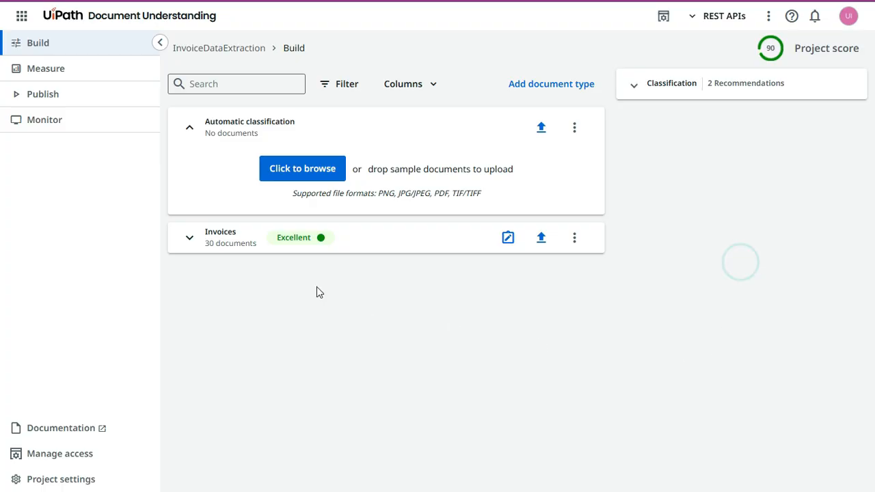
pyautogui.click(189, 239)
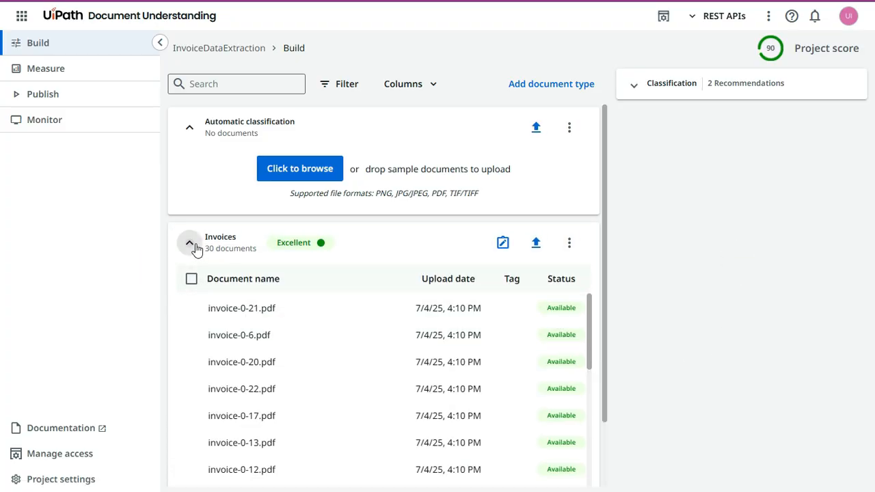
pyautogui.click(190, 244)
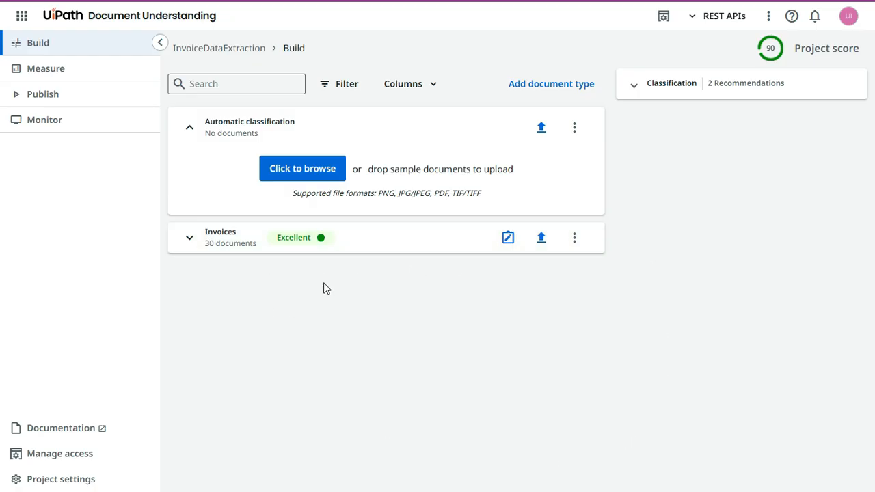
pyautogui.click(191, 239)
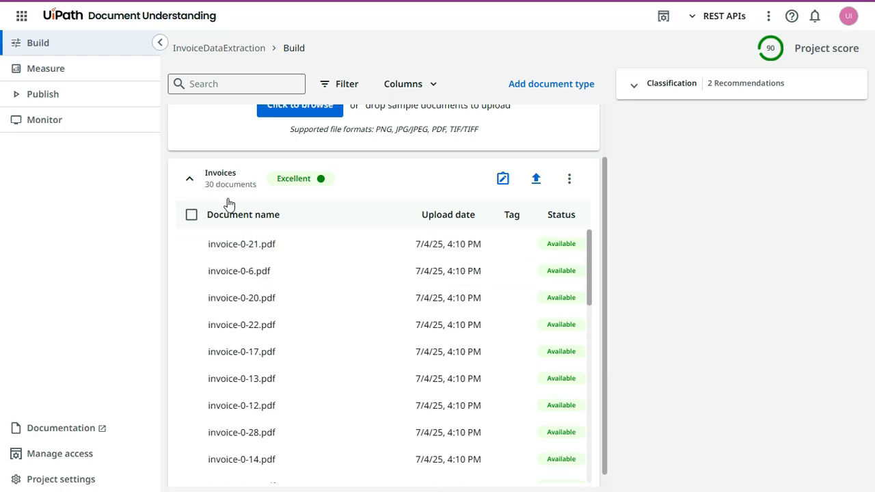
pyautogui.click(190, 180)
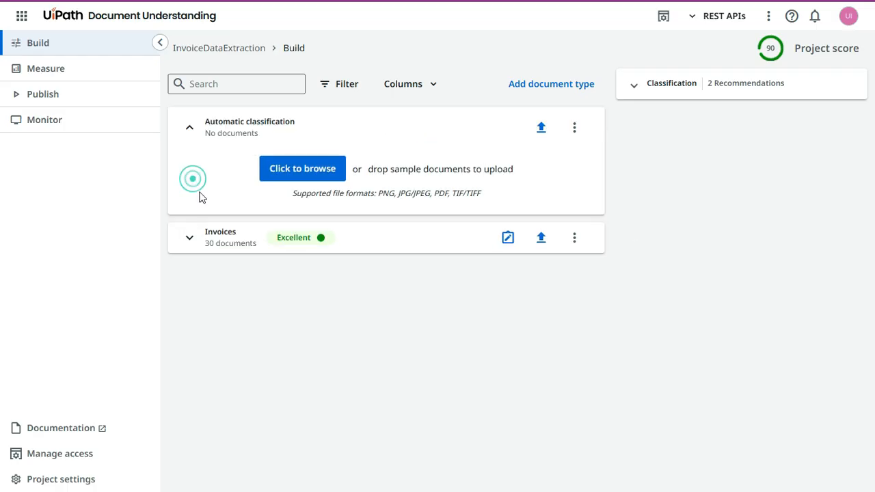
# Step: Go to the project's publishing area and show its exported model training datasets
pyautogui.click(50, 100)
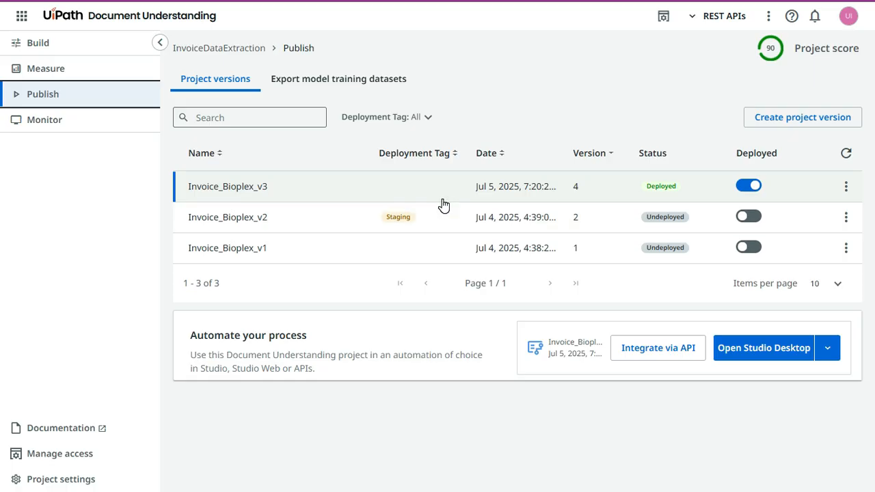
pyautogui.click(359, 90)
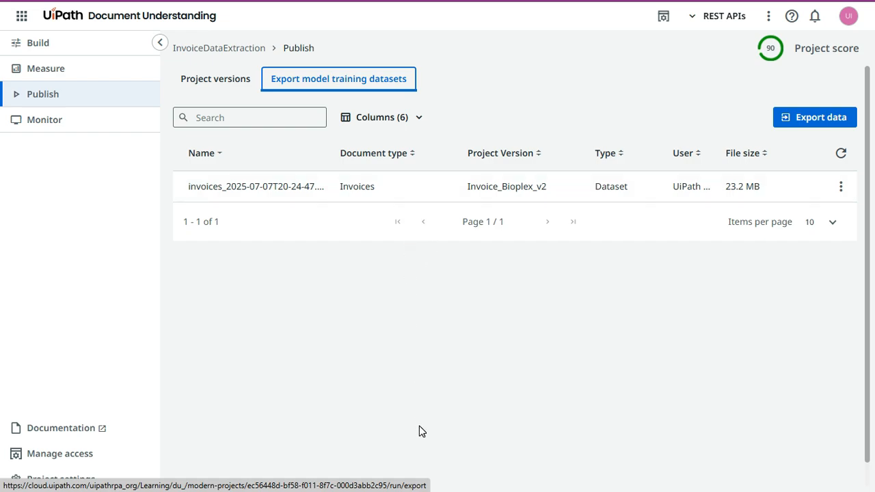
pyautogui.click(737, 308)
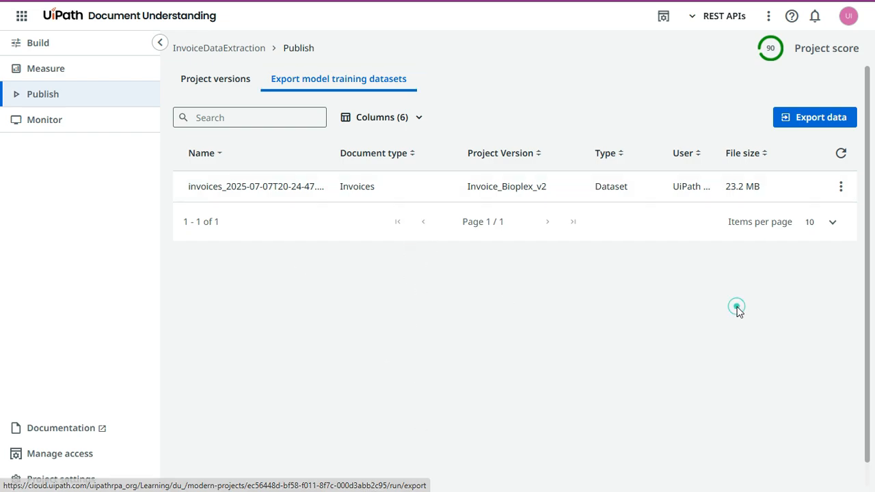
pyautogui.click(620, 321)
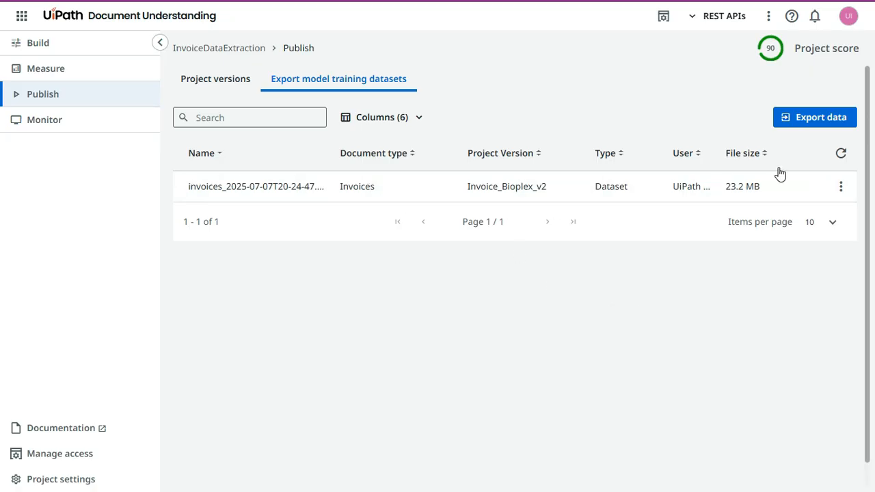
pyautogui.click(823, 119)
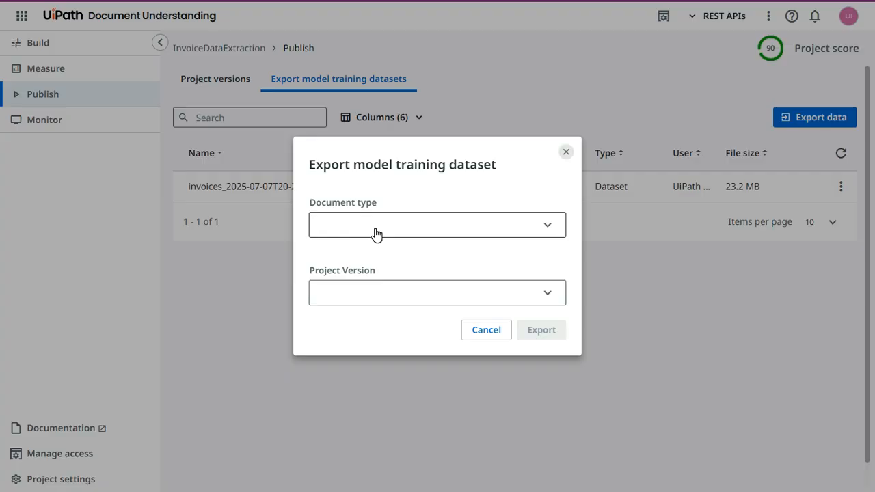
pyautogui.click(375, 234)
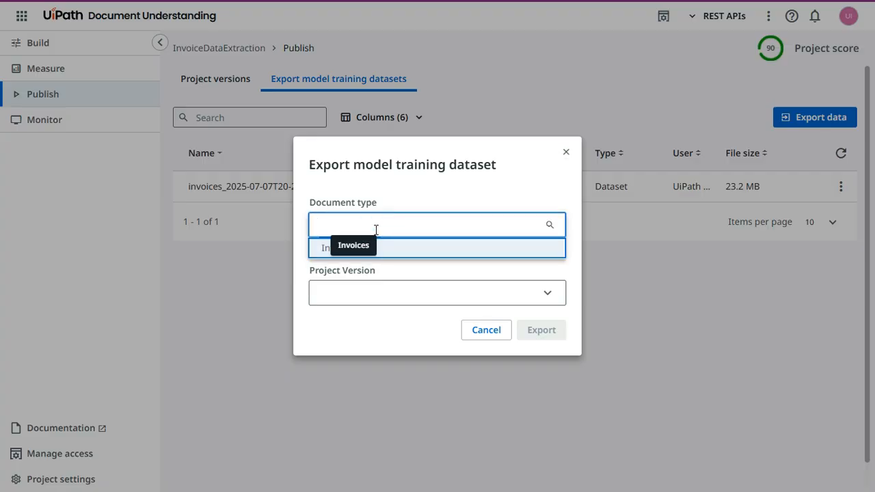
pyautogui.click(412, 253)
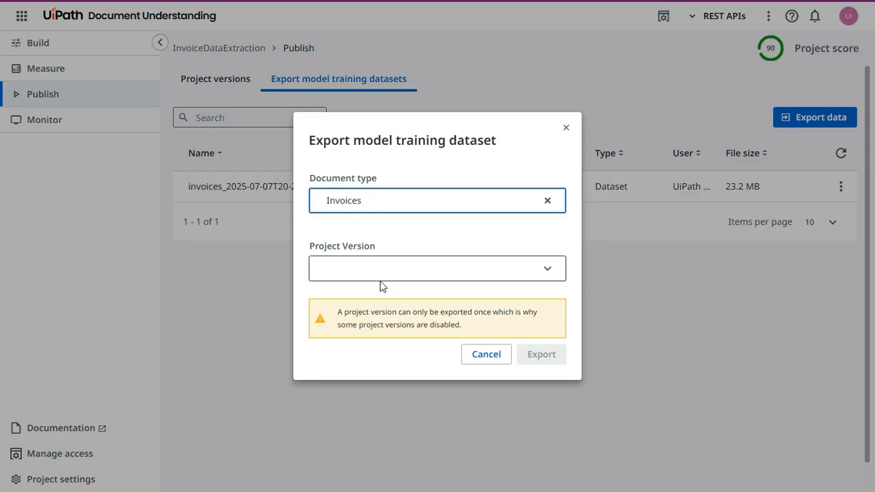
pyautogui.click(412, 264)
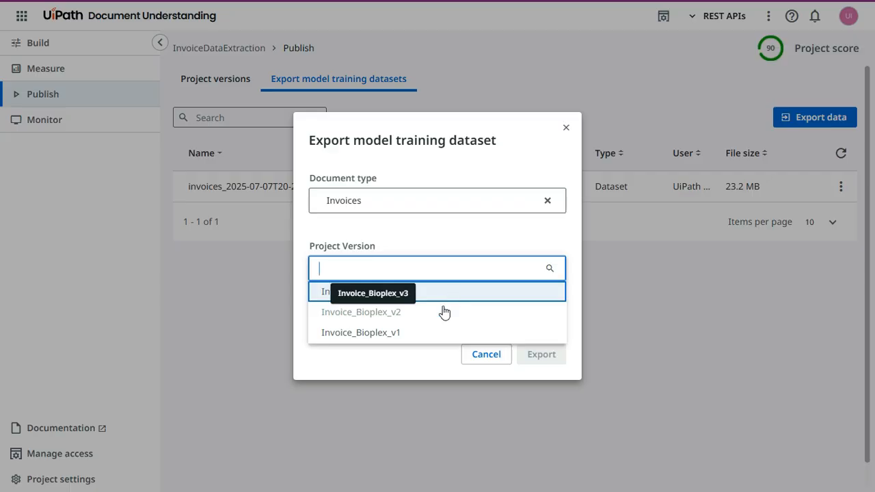
pyautogui.click(406, 319)
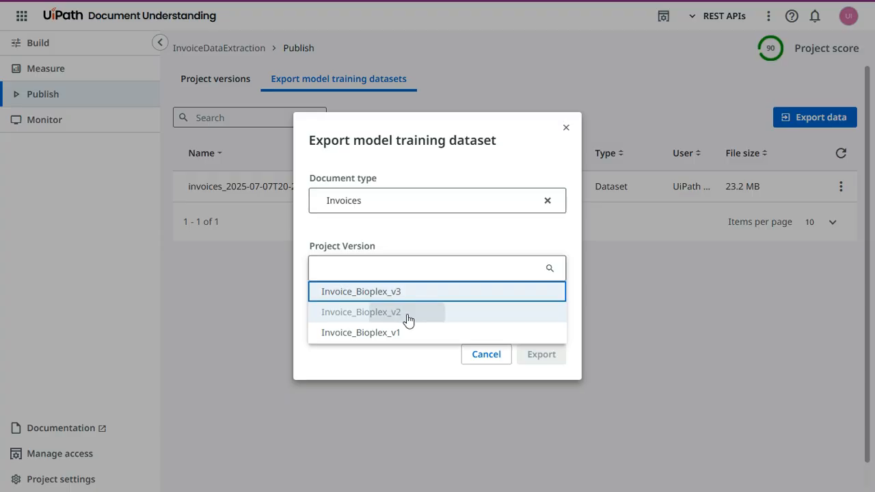
pyautogui.click(451, 236)
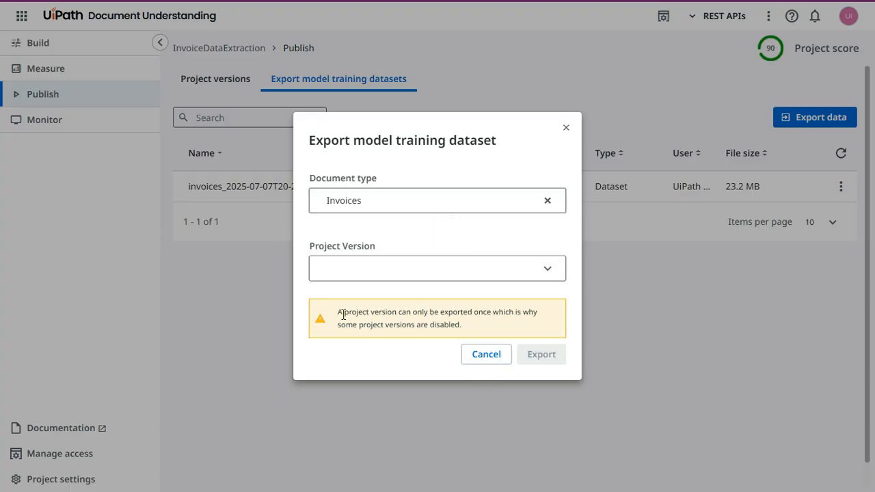
pyautogui.moveTo(339, 314); pyautogui.dragTo(465, 331)
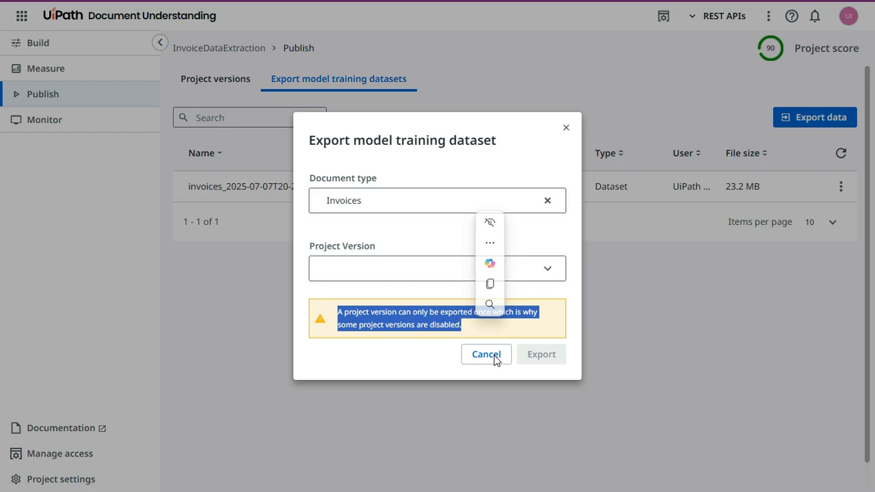
pyautogui.click(383, 273)
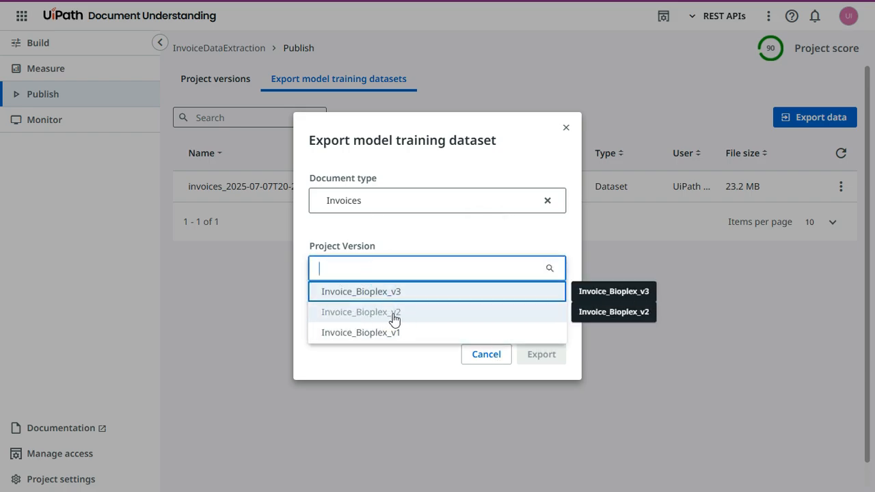
pyautogui.click(384, 230)
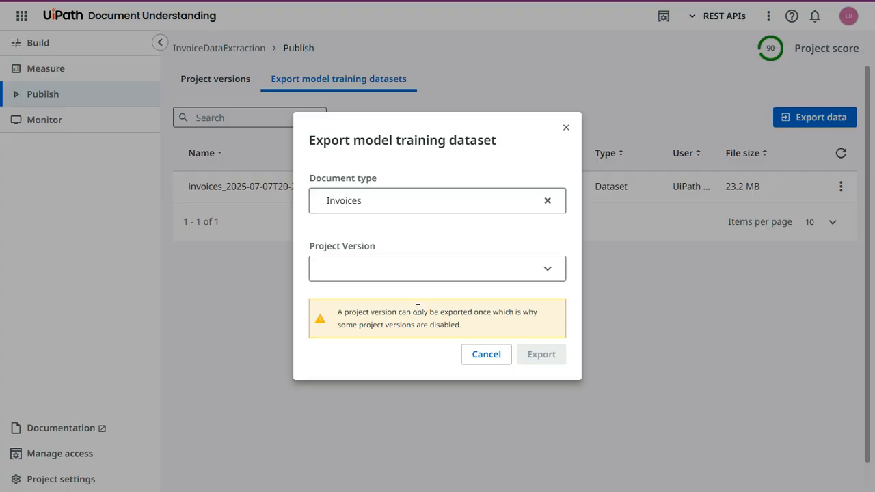
pyautogui.click(485, 355)
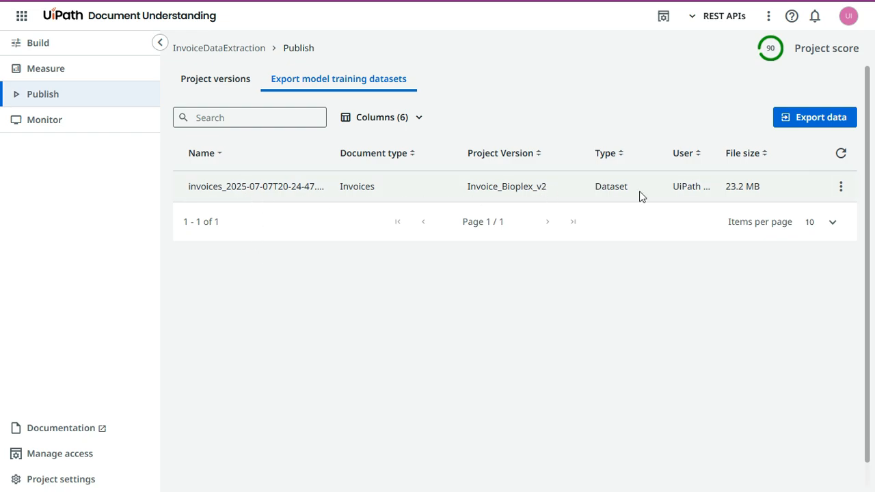
# Step: Delete the existing exported Invoices dataset of project version Invoice_Bioplex_v2
pyautogui.click(842, 190)
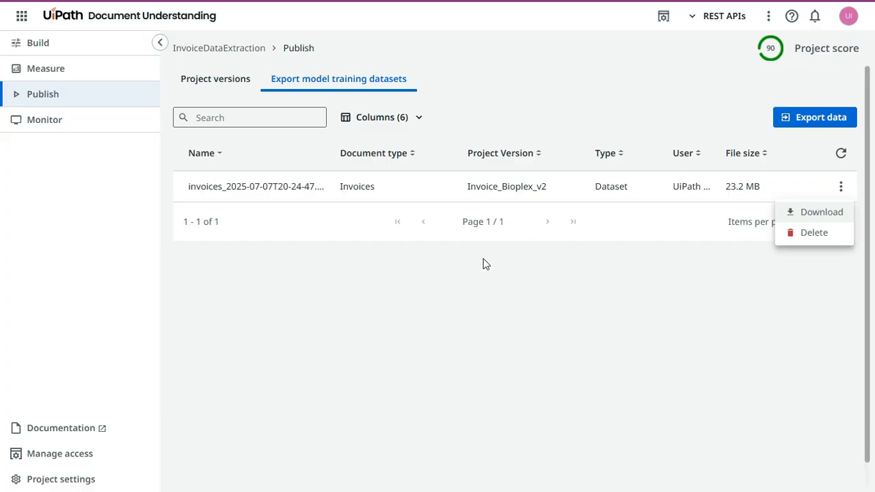
pyautogui.click(485, 328)
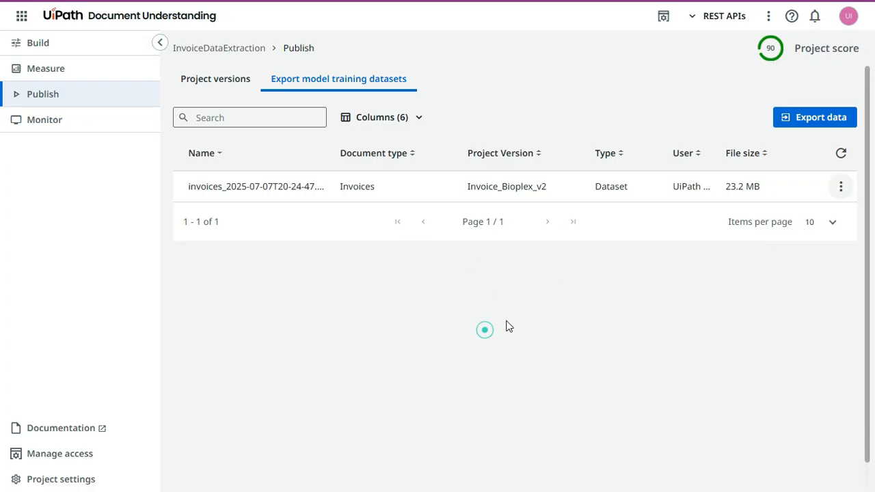
pyautogui.click(841, 197)
pyautogui.click(822, 234)
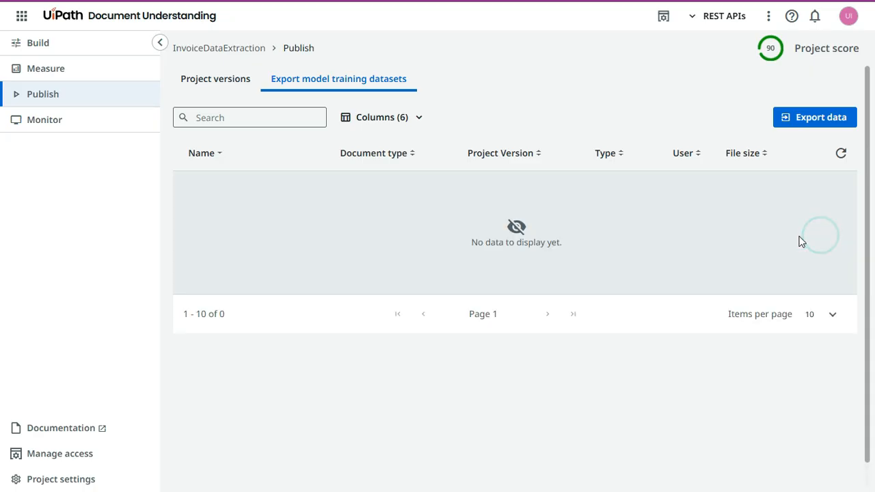
# Step: Export the model training dataset for document type Invoices from project version Invoice_Bioplex_v3
pyautogui.click(829, 123)
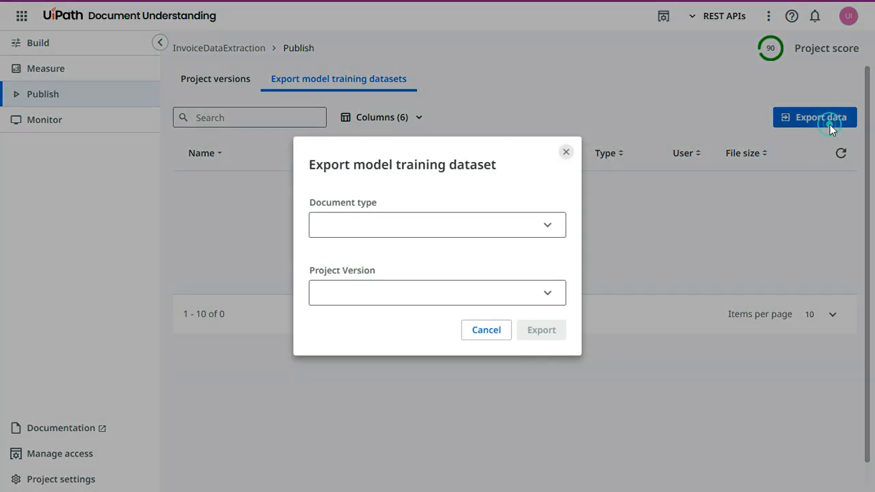
pyautogui.click(377, 224)
pyautogui.click(380, 247)
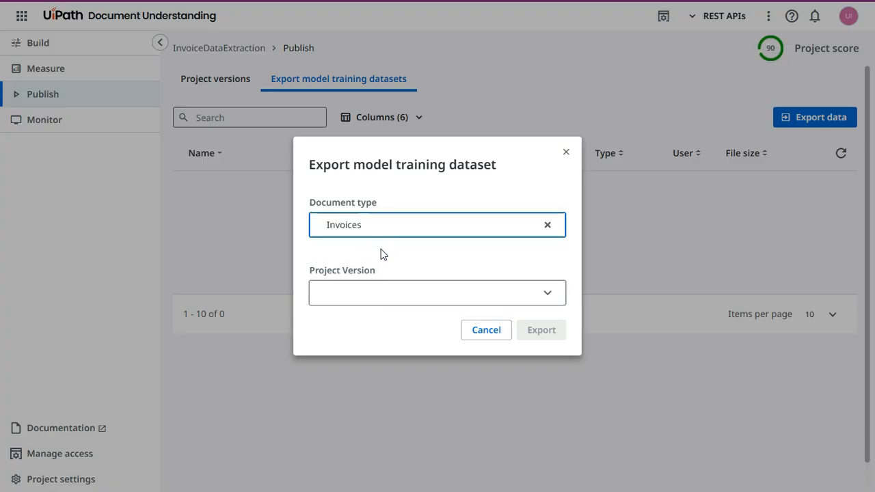
pyautogui.click(504, 290)
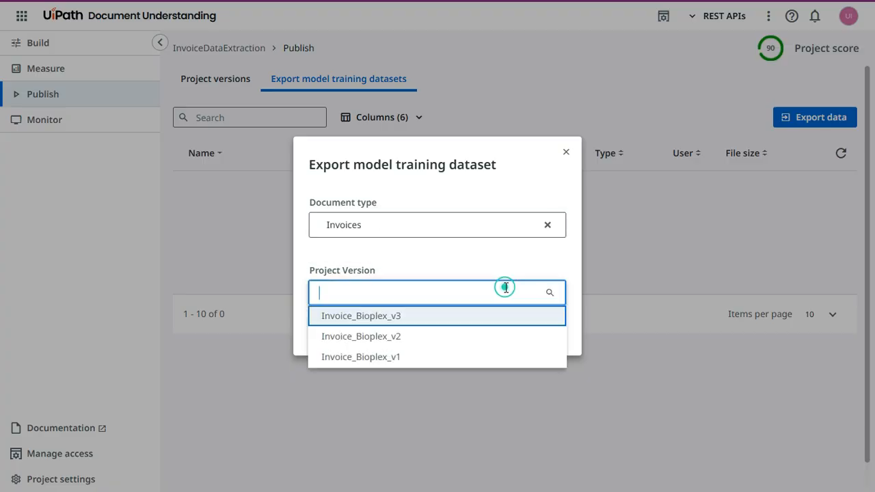
pyautogui.click(415, 338)
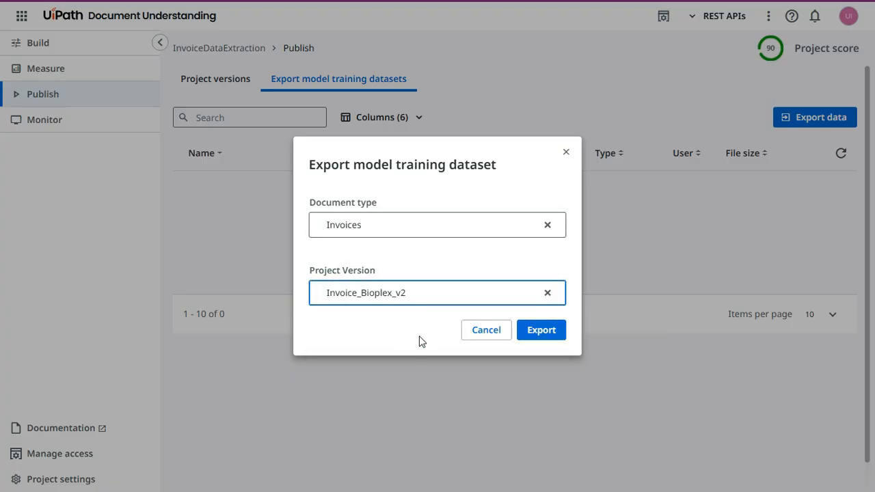
pyautogui.click(411, 294)
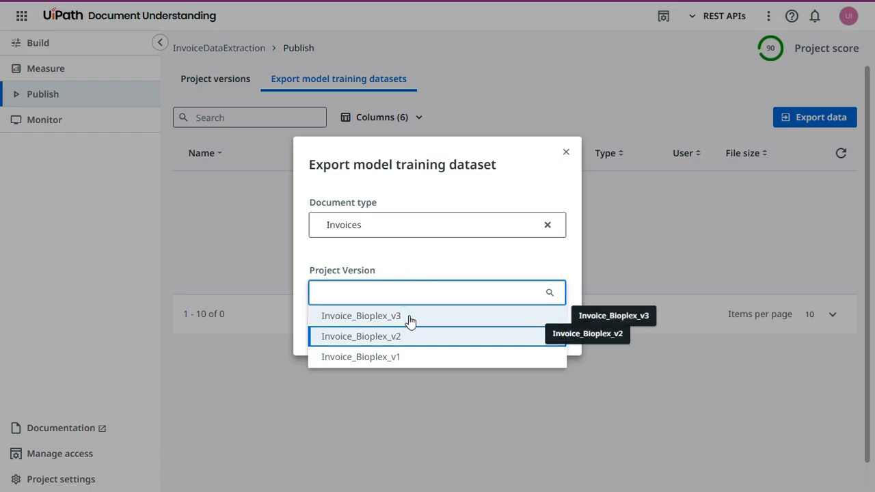
pyautogui.click(411, 317)
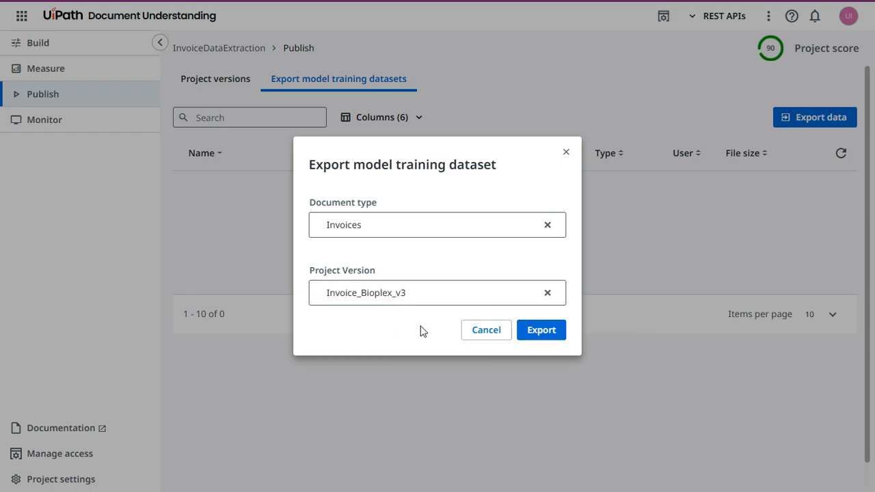
pyautogui.click(421, 326)
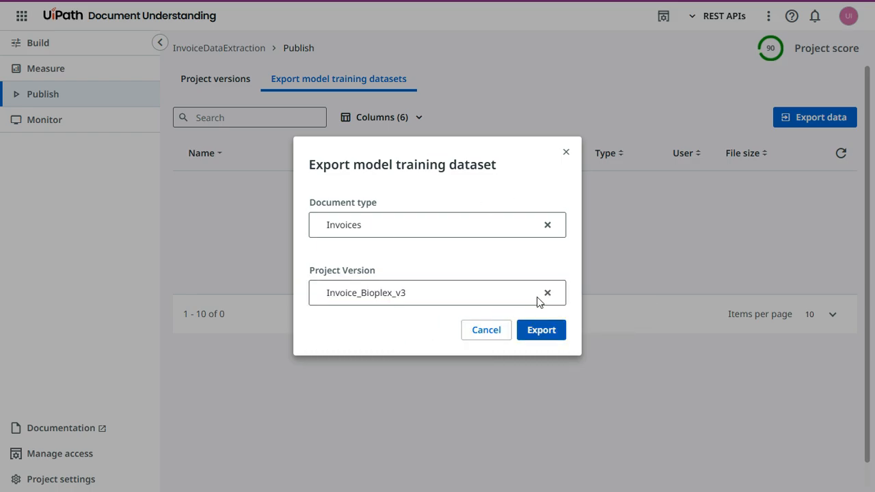
pyautogui.click(552, 335)
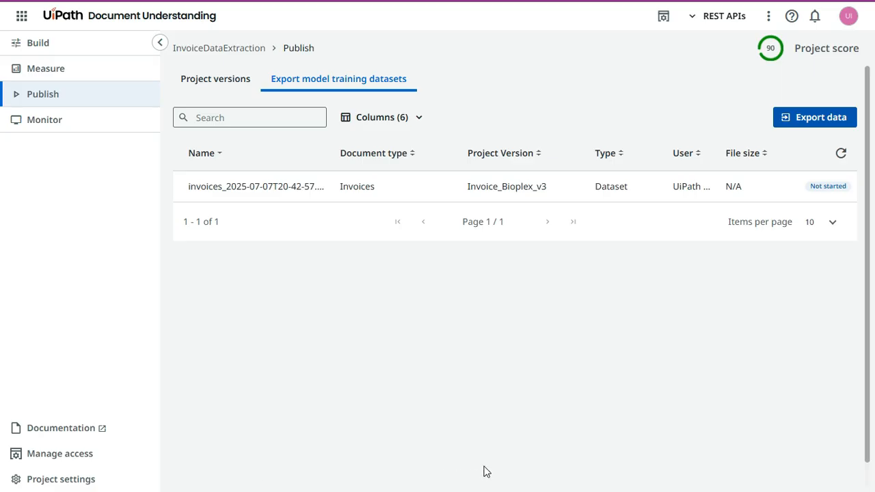
# Step: Refresh the list of exported datasets to check the status of the Invoice_Bioplex_v3 export
pyautogui.click(839, 159)
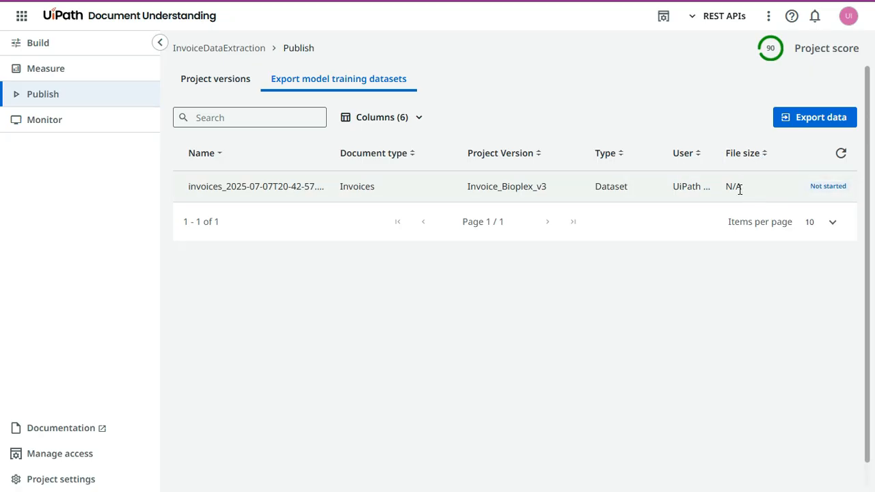
pyautogui.click(841, 156)
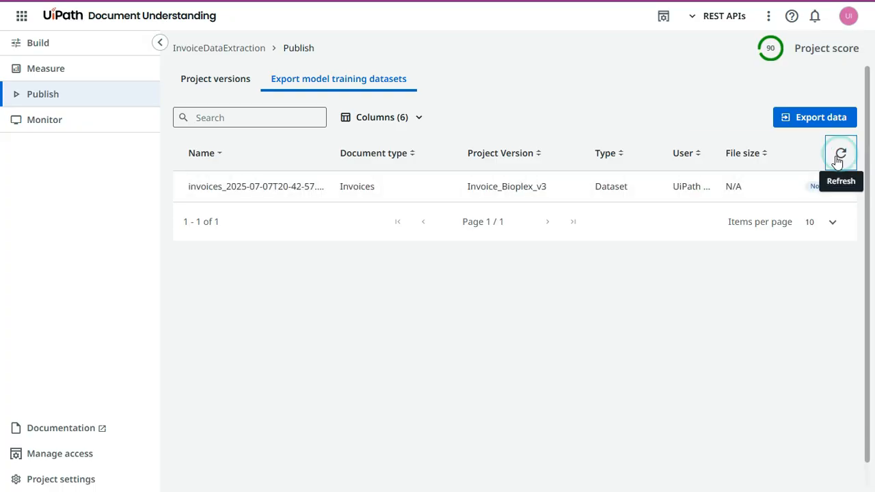
pyautogui.click(842, 157)
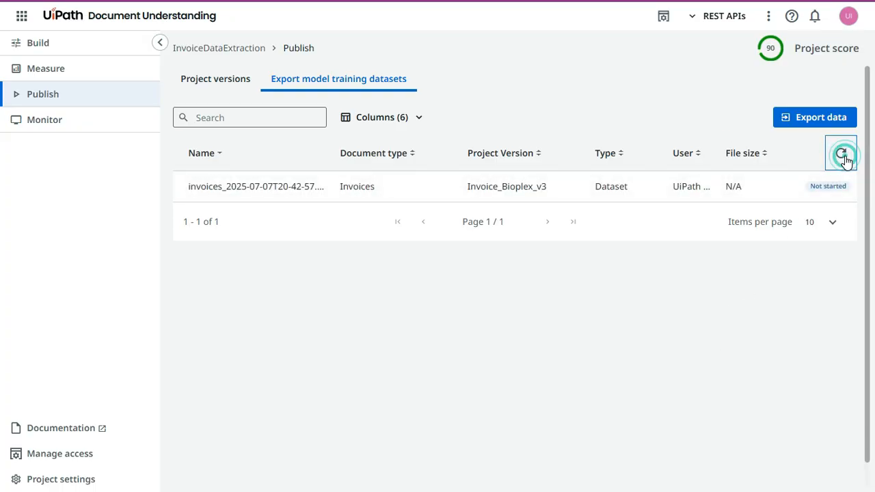
# Step: Download the exported Invoices dataset of project version Invoice_Bioplex_v3
pyautogui.click(611, 292)
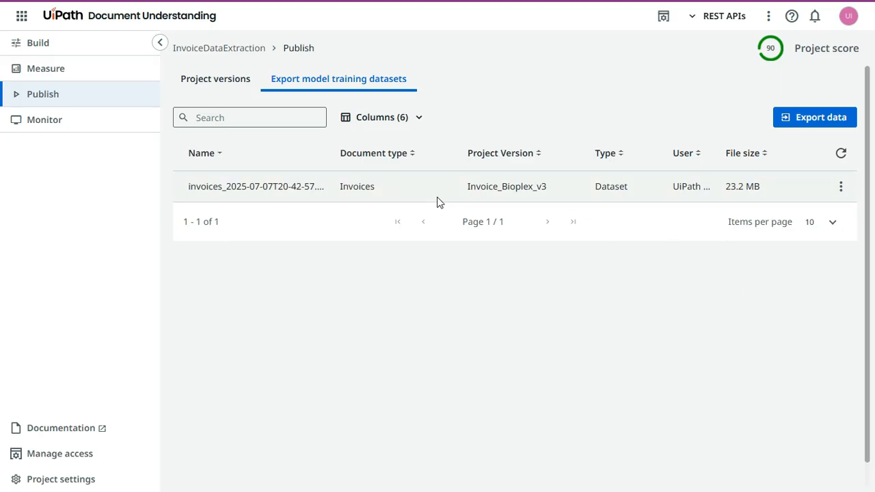
pyautogui.click(842, 189)
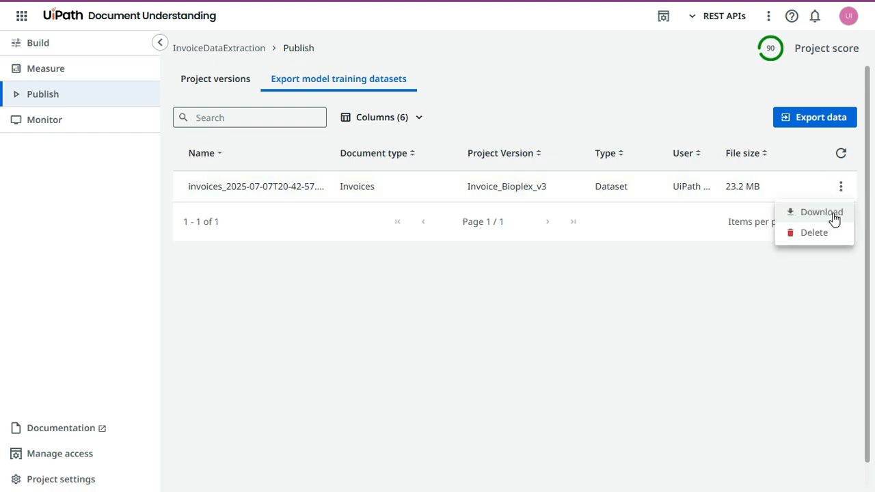
pyautogui.click(833, 218)
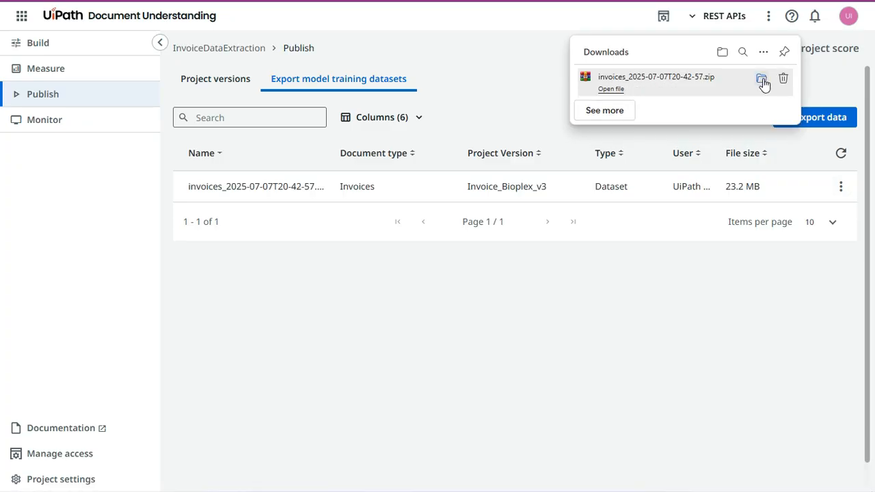
# Step: Show the downloaded dataset in its folder, open the ZIP archive in WinRAR and dismiss the WinRAR pop-up window
pyautogui.click(762, 79)
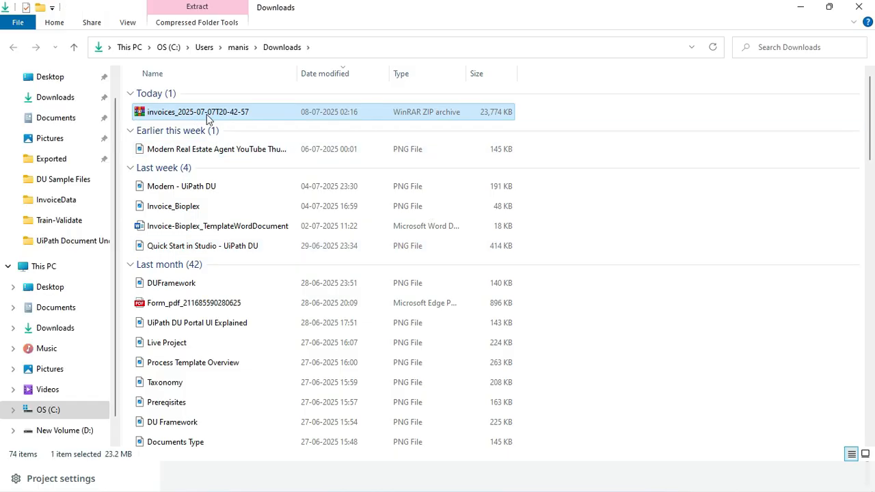
pyautogui.doubleClick(230, 116)
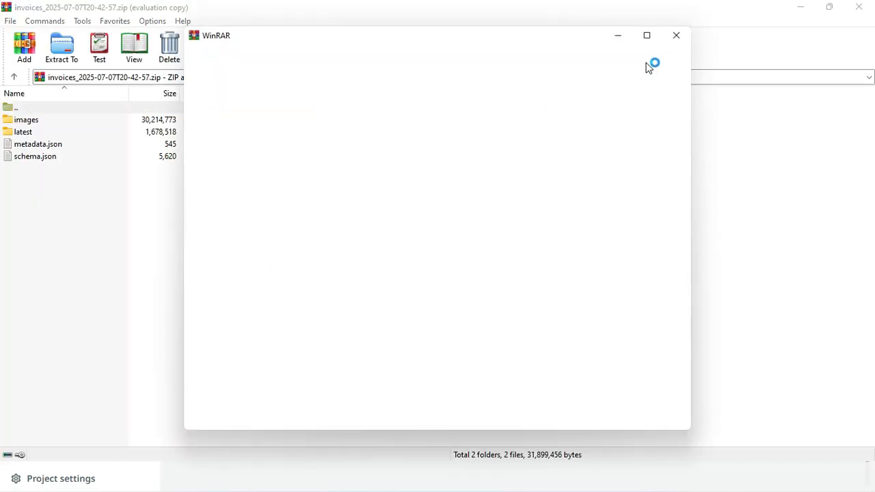
pyautogui.click(677, 36)
pyautogui.click(96, 238)
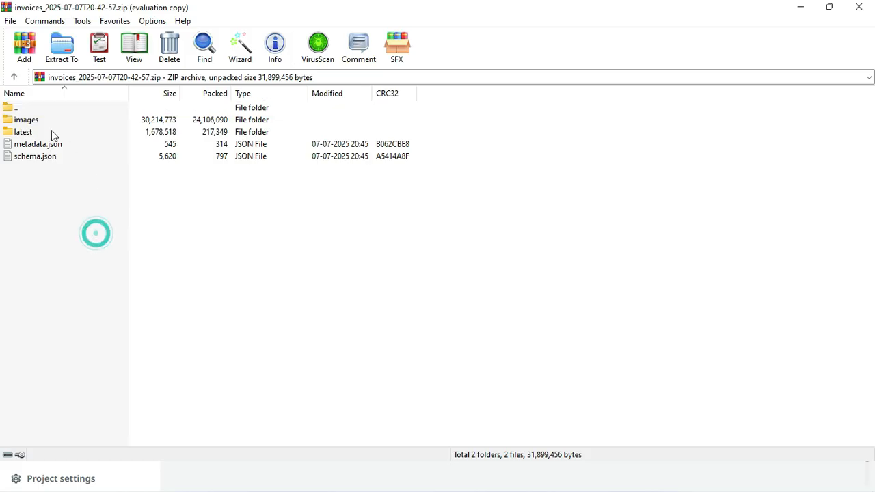
# Step: Examine the archive's top-level contents: the images and latest folders and the metadata.json and schema.json files
pyautogui.click(34, 120)
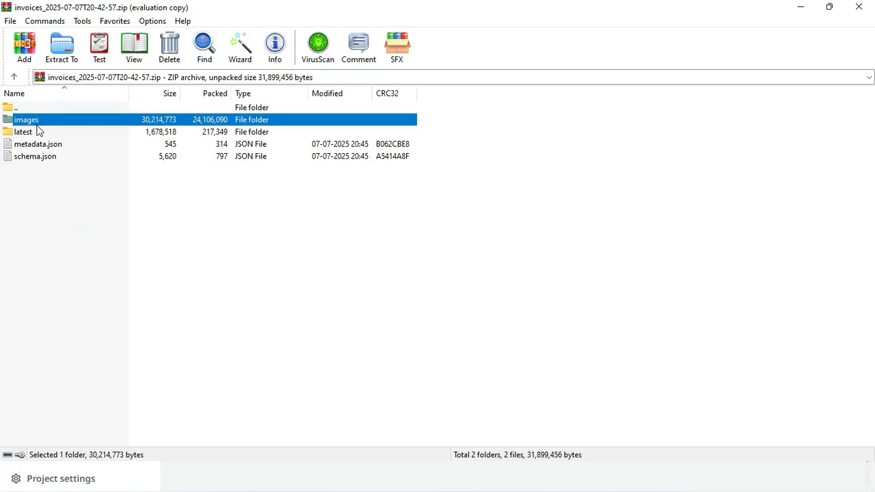
pyautogui.click(40, 131)
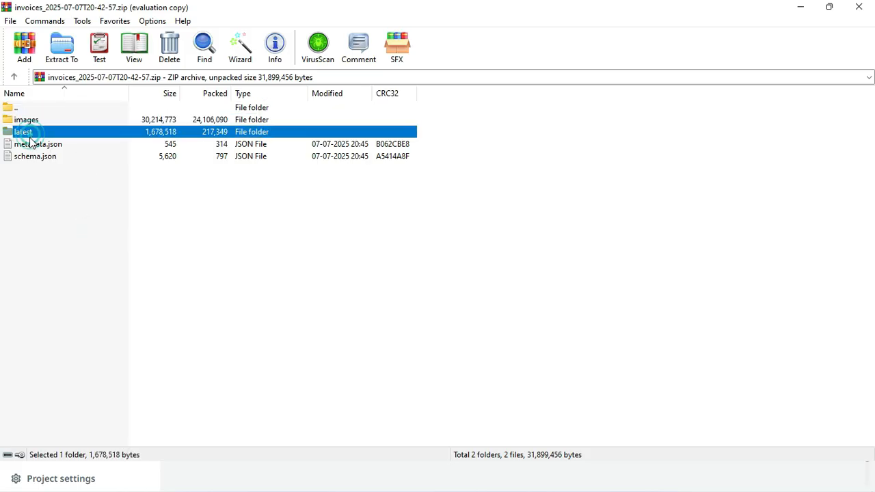
pyautogui.click(63, 210)
pyautogui.moveTo(49, 174); pyautogui.dragTo(41, 148)
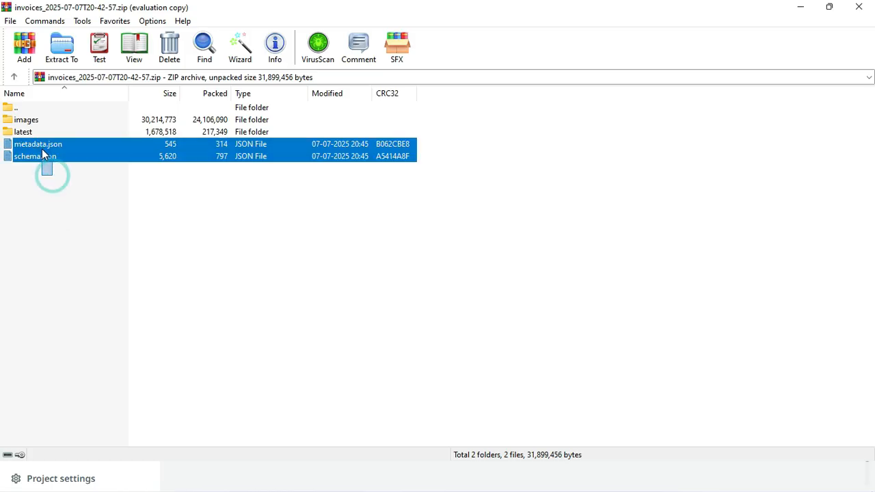
pyautogui.click(48, 228)
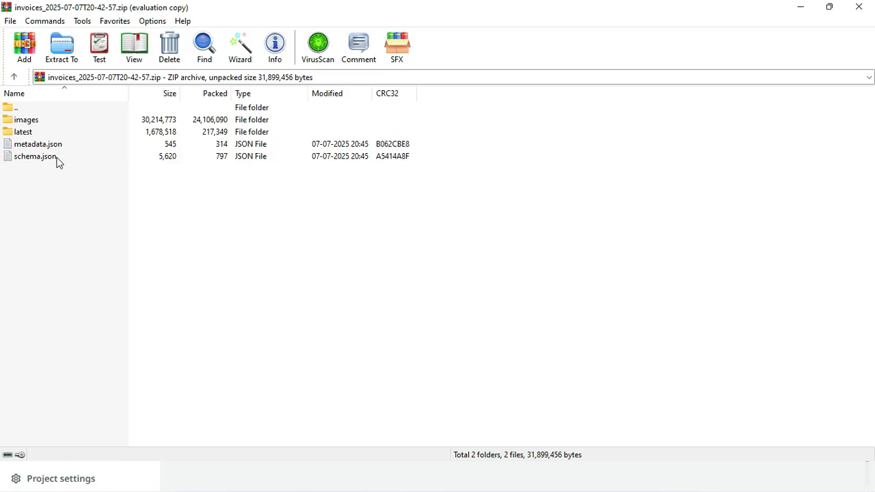
# Step: Open the images folder in the archive and look through its full list of invoice files
pyautogui.doubleClick(45, 120)
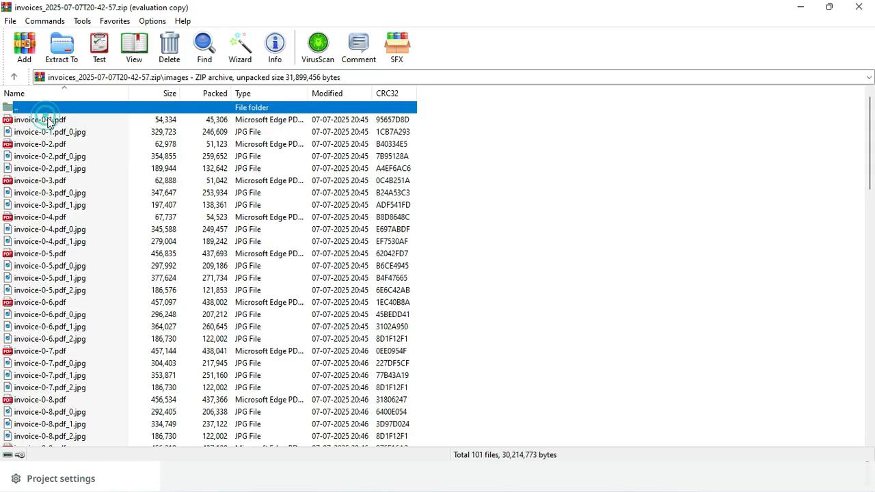
pyautogui.click(69, 122)
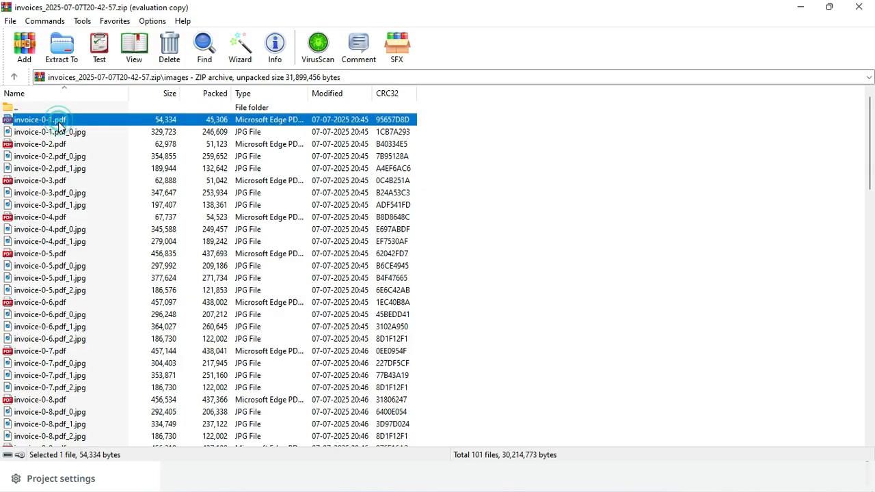
pyautogui.scroll(-20, 68, 142)
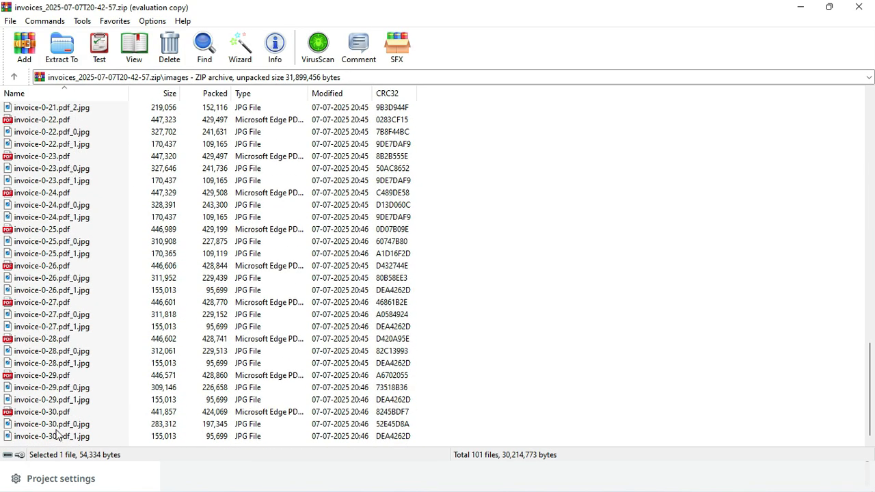
pyautogui.scroll(12, 221, 335)
pyautogui.scroll(3, 221, 335)
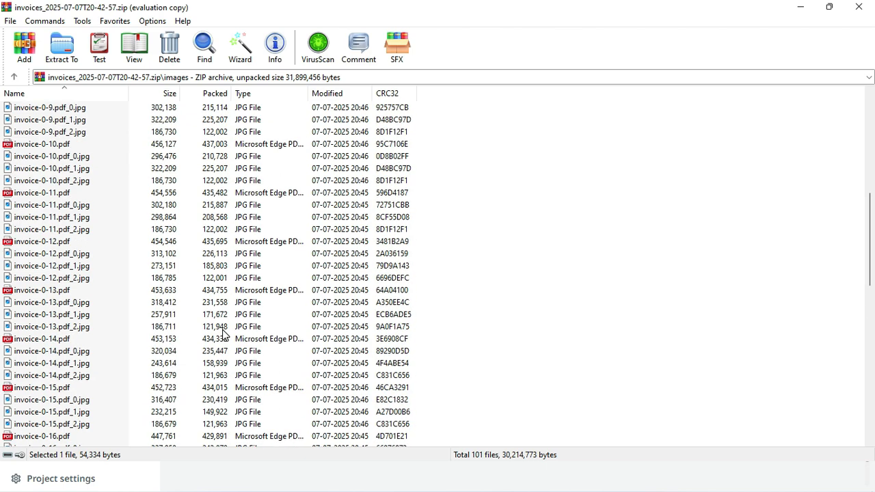
pyautogui.scroll(10, 222, 335)
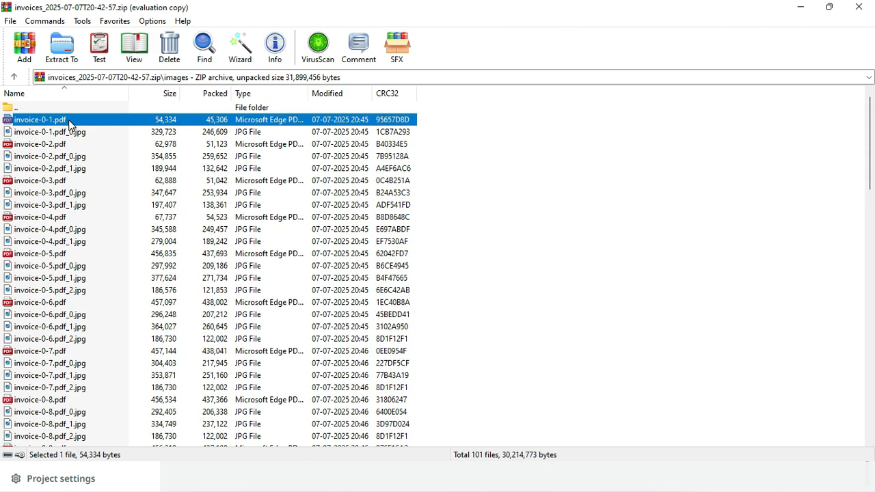
# Step: Compare the invoice PDFs in the images folder with their matching page JPGs, from invoice-0-1 to invoice-0-8
pyautogui.click(67, 145)
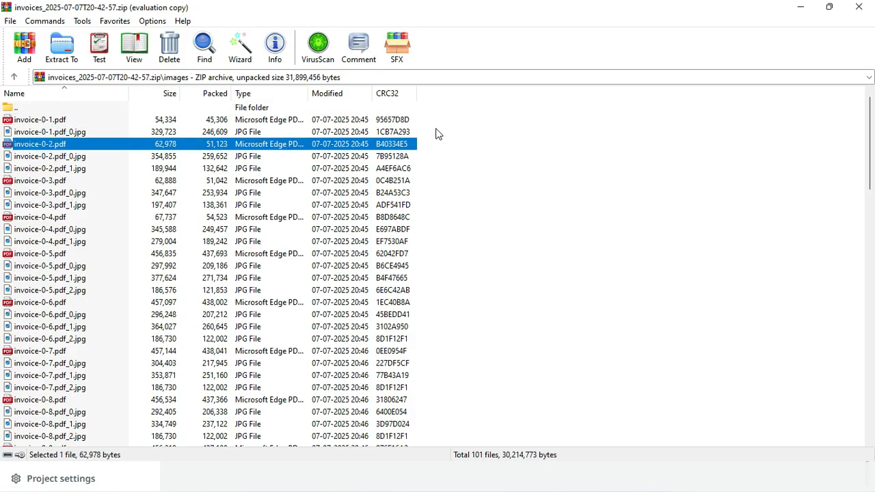
pyautogui.click(39, 132)
pyautogui.click(39, 156)
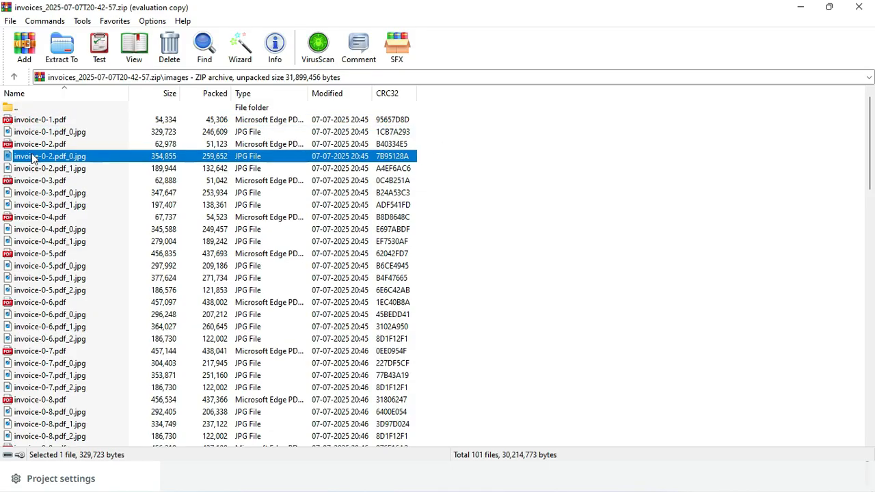
pyautogui.click(39, 169)
pyautogui.click(46, 120)
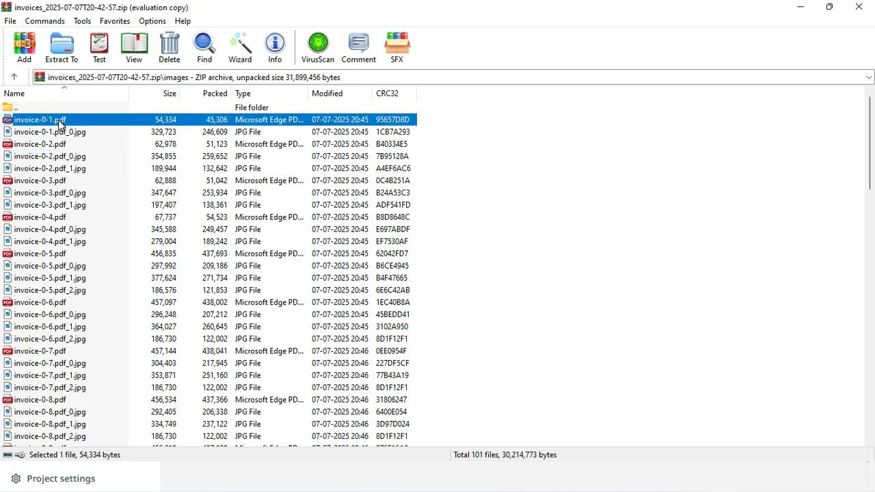
pyautogui.click(41, 134)
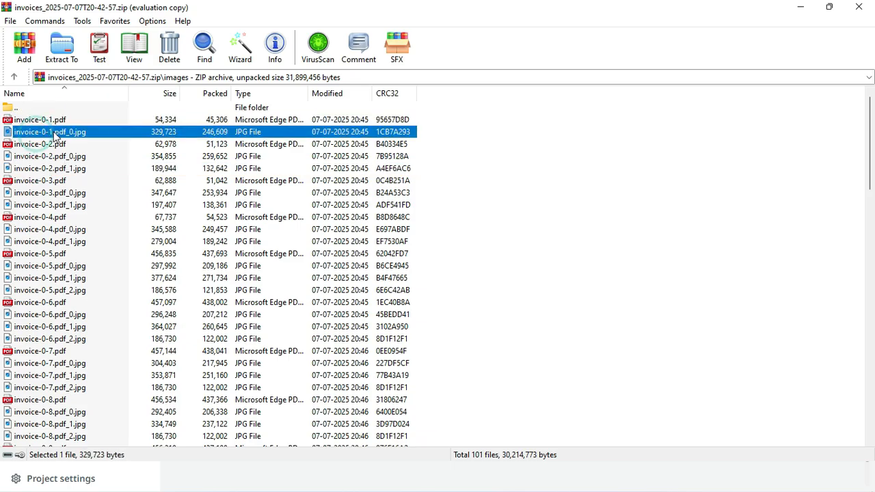
pyautogui.click(42, 145)
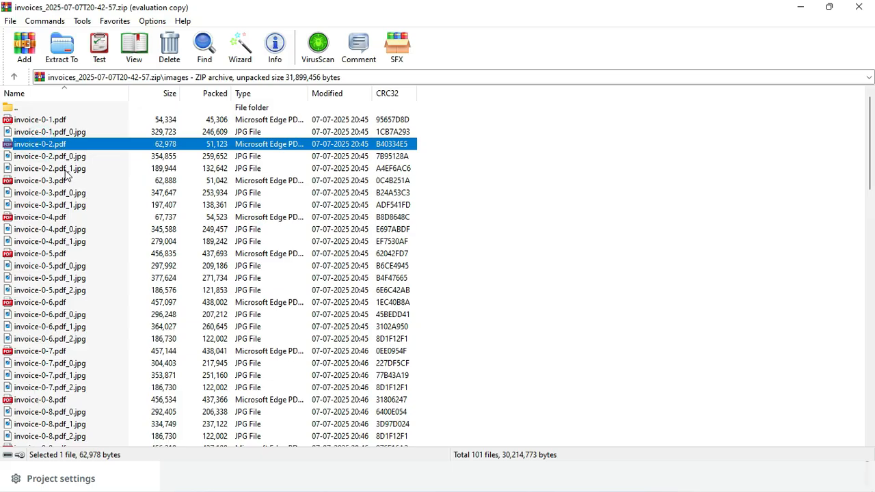
pyautogui.click(53, 159)
pyautogui.click(49, 167)
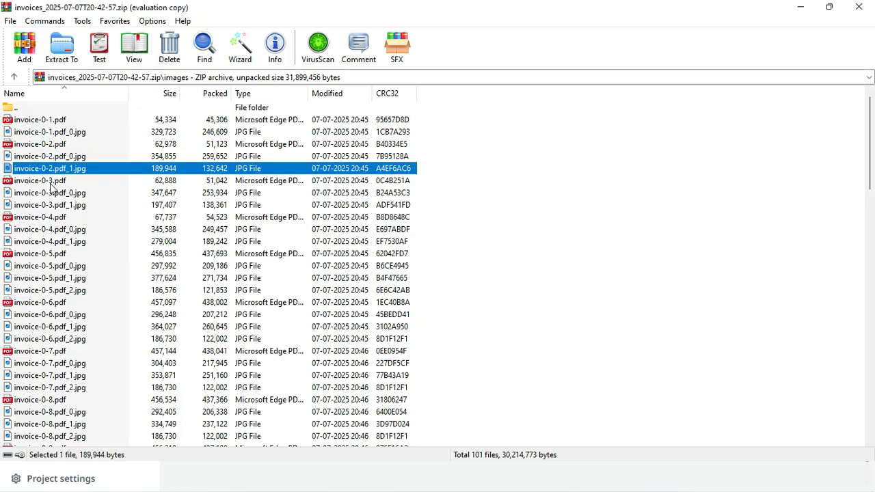
pyautogui.click(45, 256)
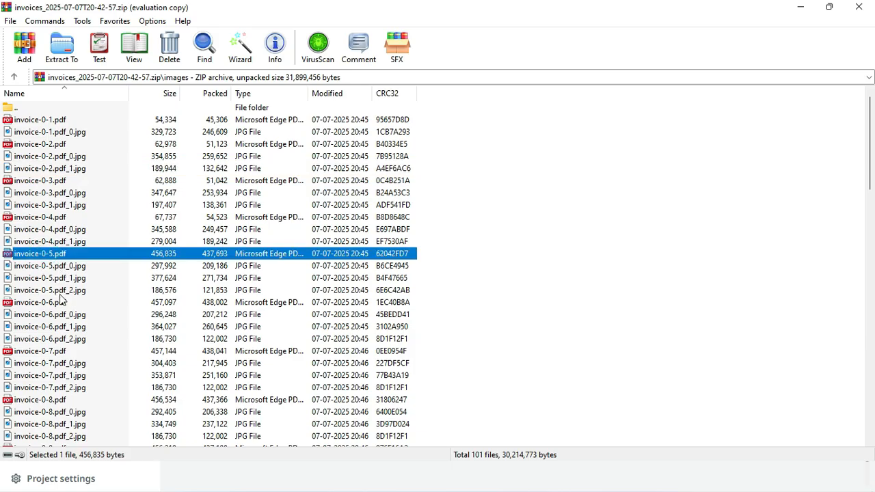
pyautogui.click(65, 363)
pyautogui.click(63, 437)
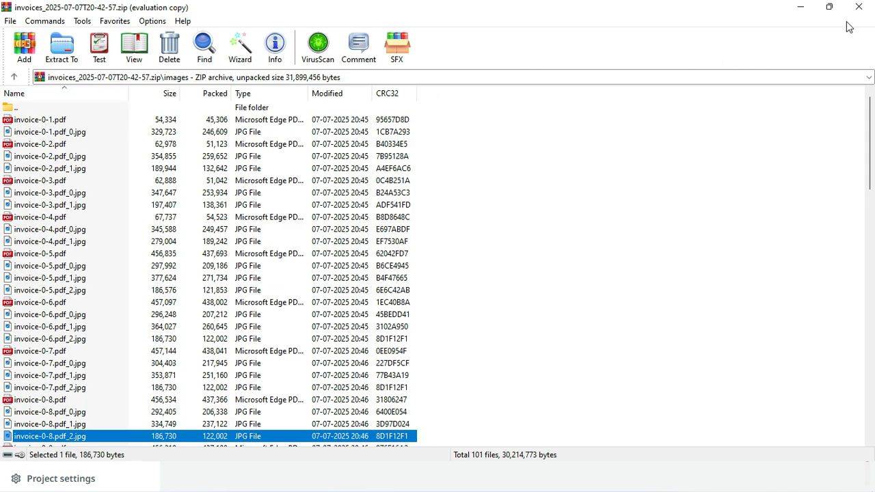
# Step: Return to the archive root and open the latest folder to view its JSON file for each invoice
pyautogui.click(14, 77)
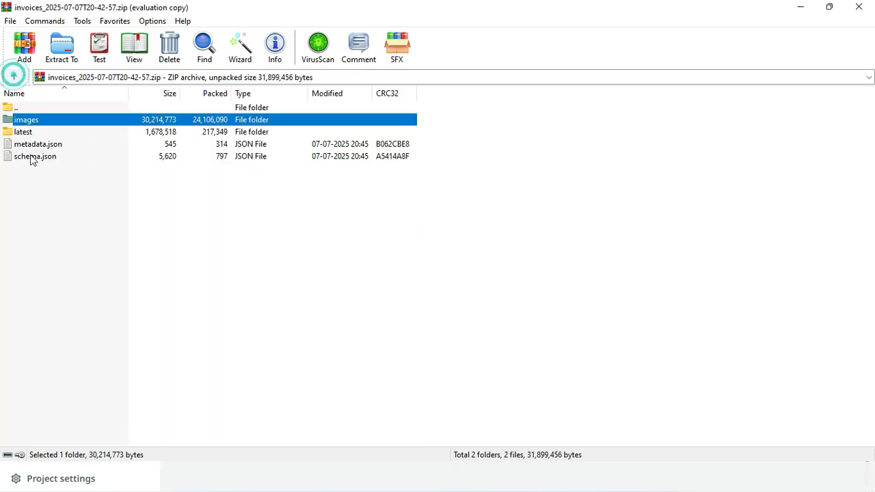
pyautogui.click(32, 131)
pyautogui.doubleClick(33, 132)
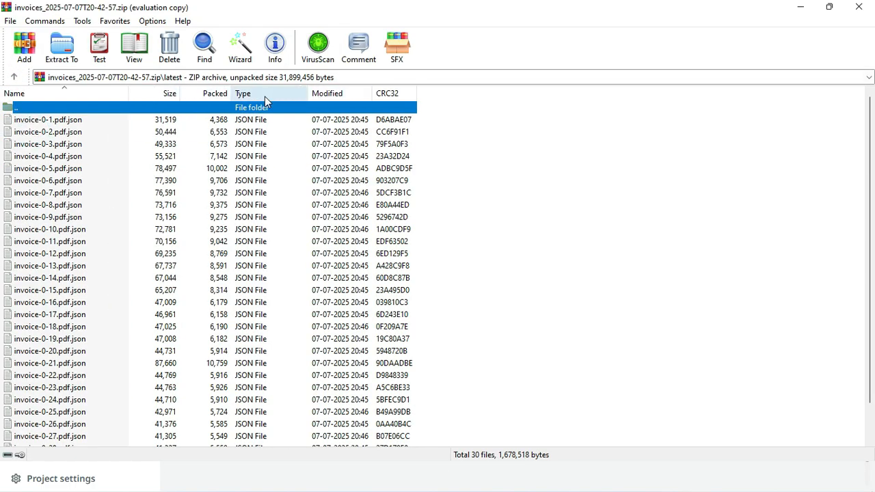
pyautogui.click(40, 120)
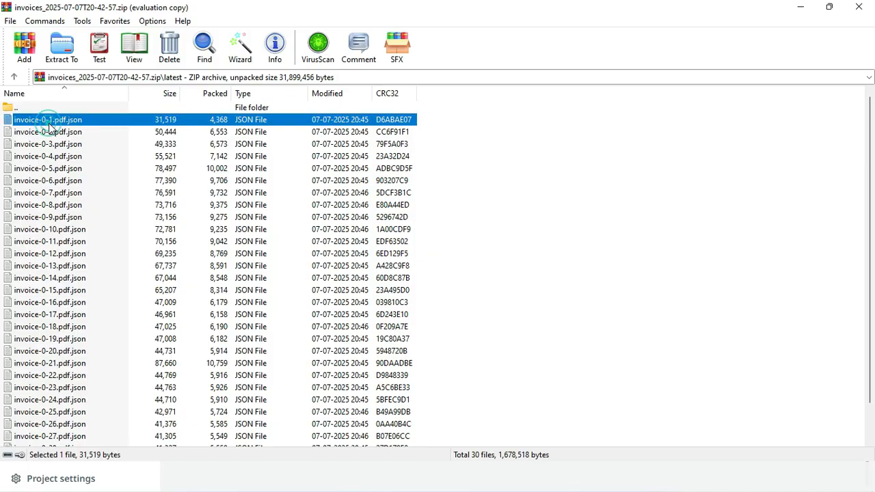
# Step: Open invoice-0-1.pdf.json in a maximized window, review its tagged words and coordinates, and close it
pyautogui.doubleClick(70, 120)
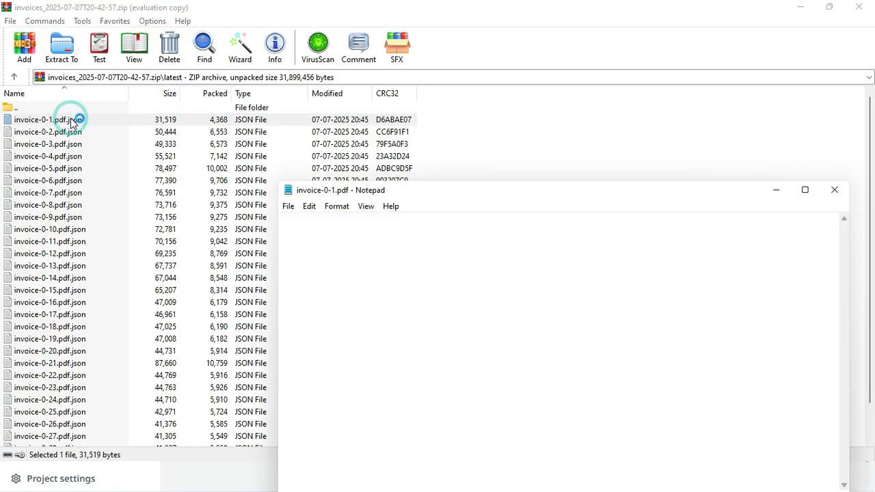
pyautogui.click(805, 190)
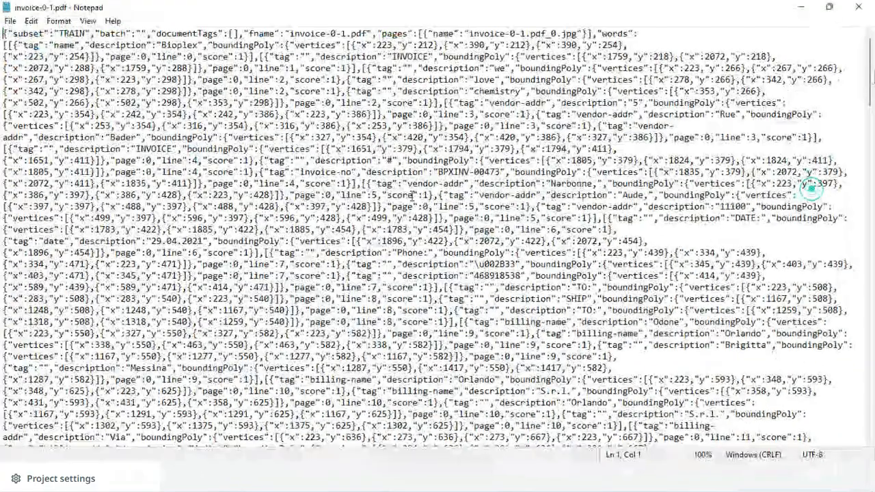
pyautogui.scroll(-19, 146, 200)
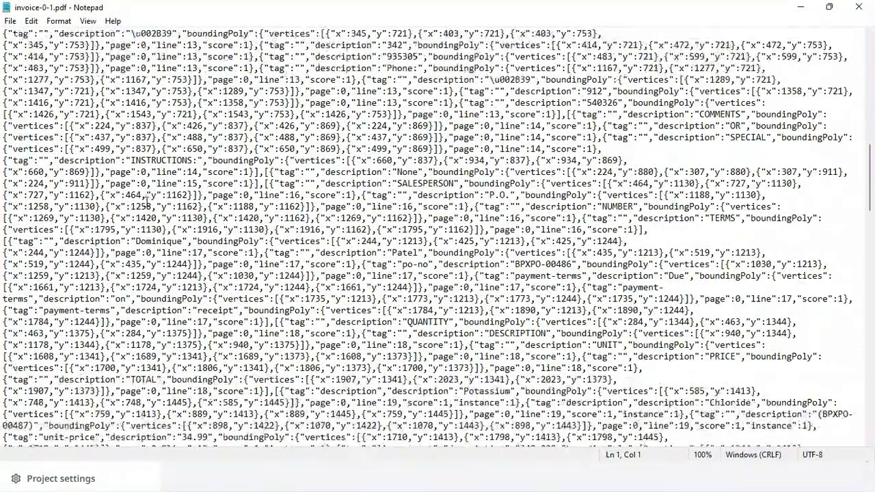
pyautogui.scroll(-4, 147, 199)
pyautogui.moveTo(290, 184); pyautogui.dragTo(679, 184)
pyautogui.click(867, 8)
# Step: Open schema.json from the archive root in a maximized window and review its field definitions through to the end
pyautogui.click(14, 77)
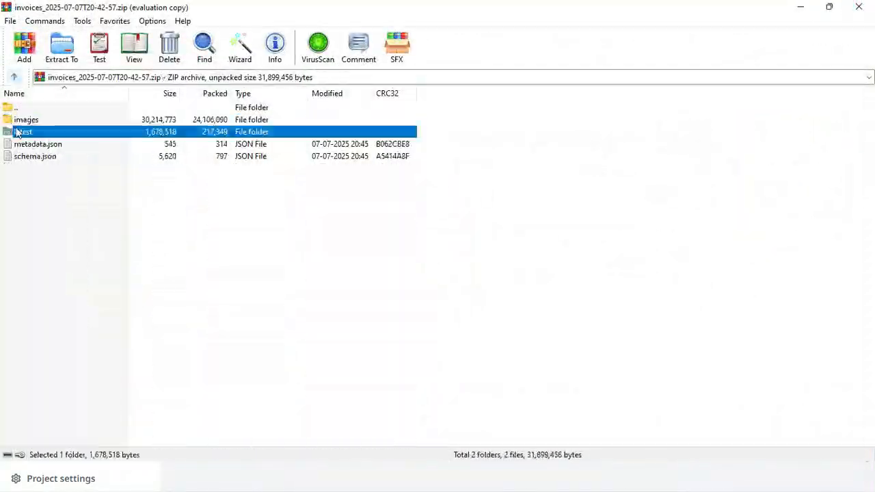
pyautogui.doubleClick(54, 157)
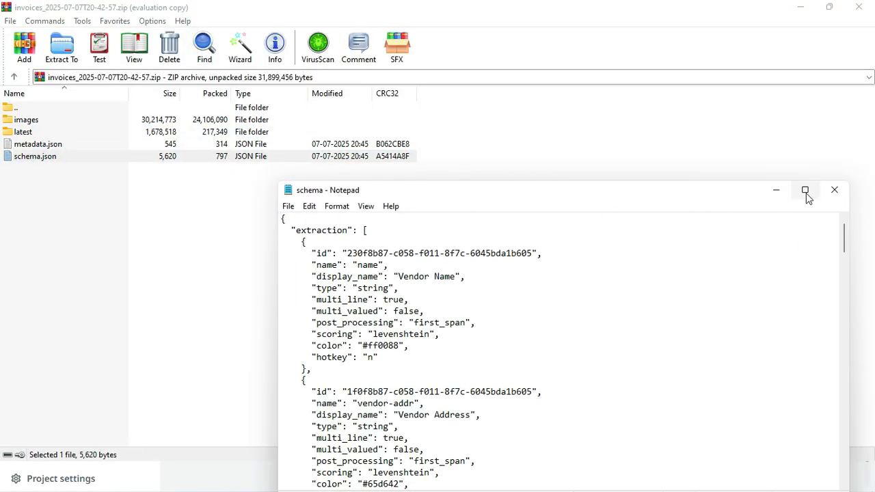
pyautogui.moveTo(807, 197)
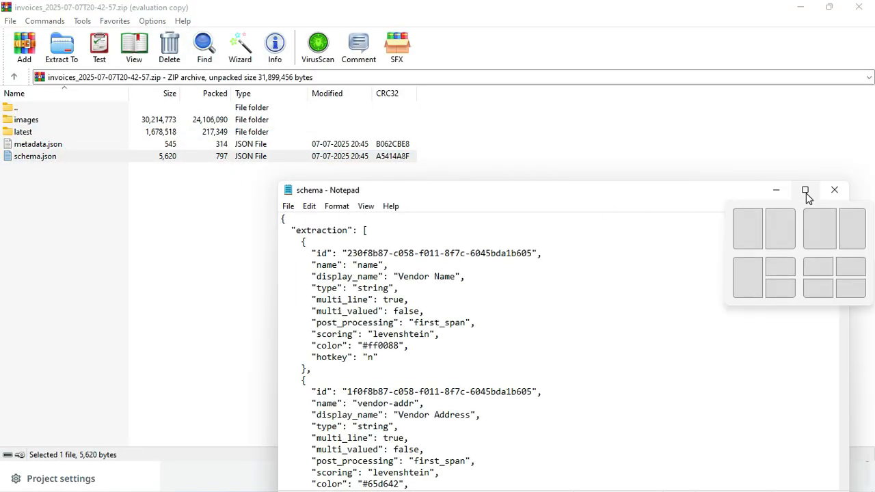
pyautogui.click(806, 191)
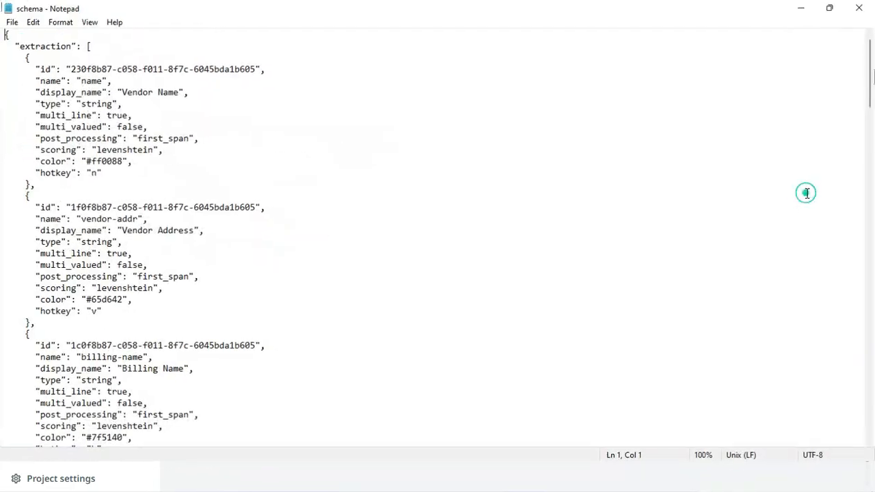
pyautogui.scroll(-20, 162, 250)
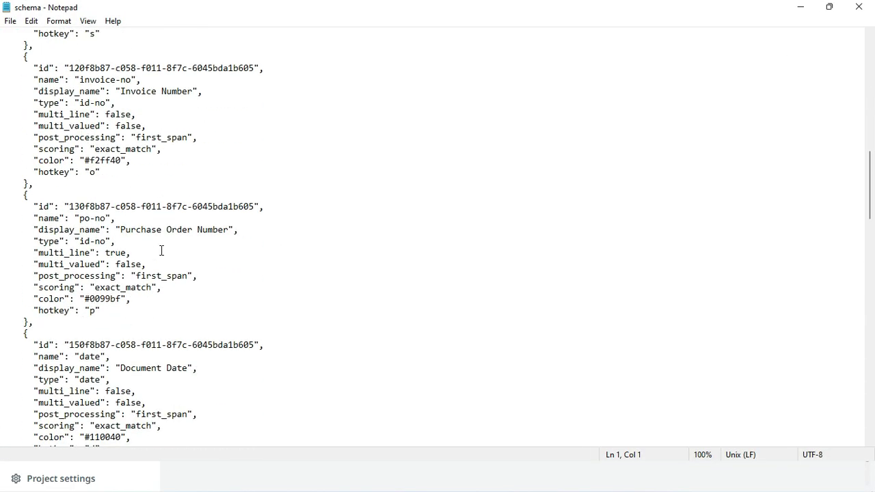
pyautogui.scroll(-20, 161, 250)
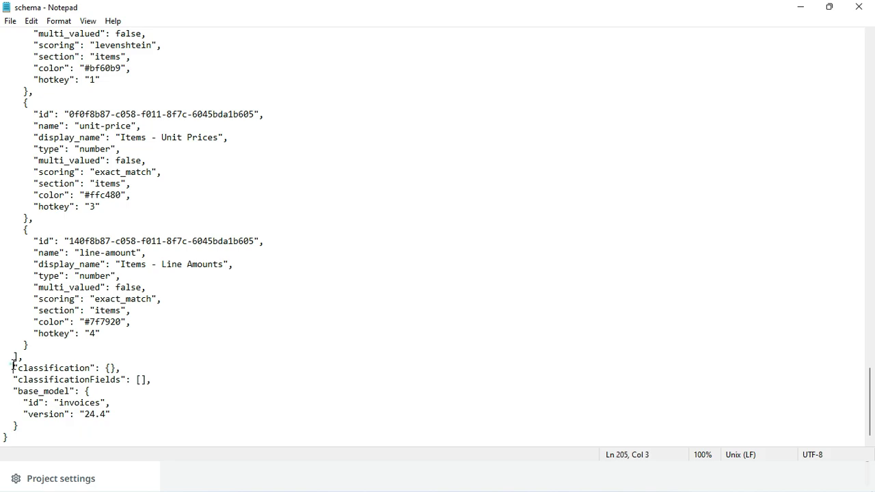
# Step: Examine the classification, classificationFields and base_model entries at the end of schema.json
pyautogui.moveTo(13, 365); pyautogui.dragTo(130, 410)
pyautogui.click(192, 413)
pyautogui.moveTo(170, 382); pyautogui.dragTo(3, 387)
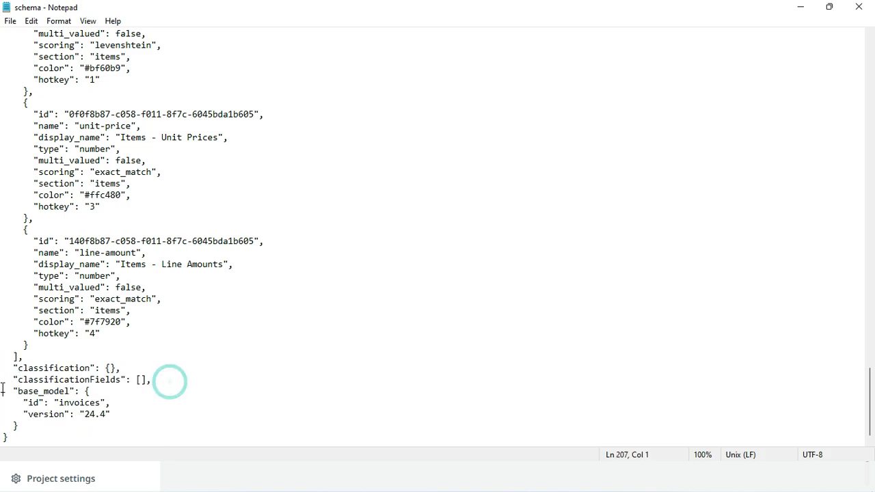
# Step: Review the extraction field definitions in schema.json from the beginning through Document Date, and close the file
pyautogui.scroll(14, 874, 263)
pyautogui.scroll(15, 874, 262)
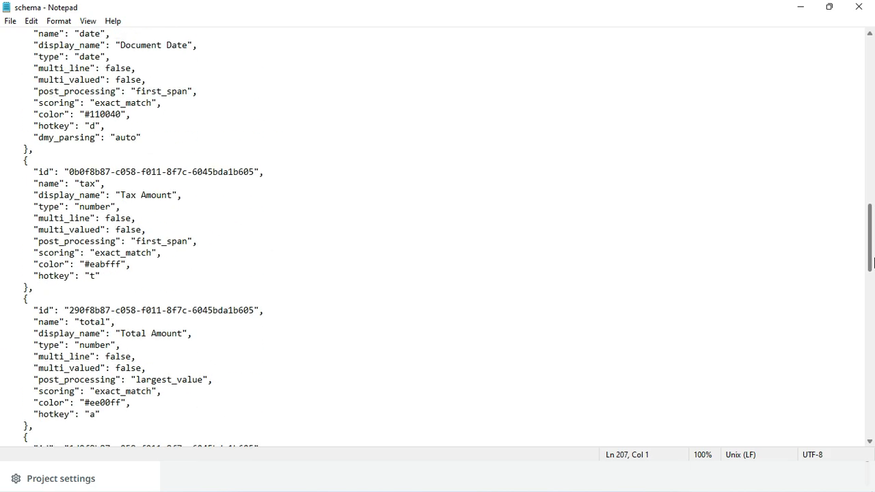
pyautogui.scroll(20, 874, 262)
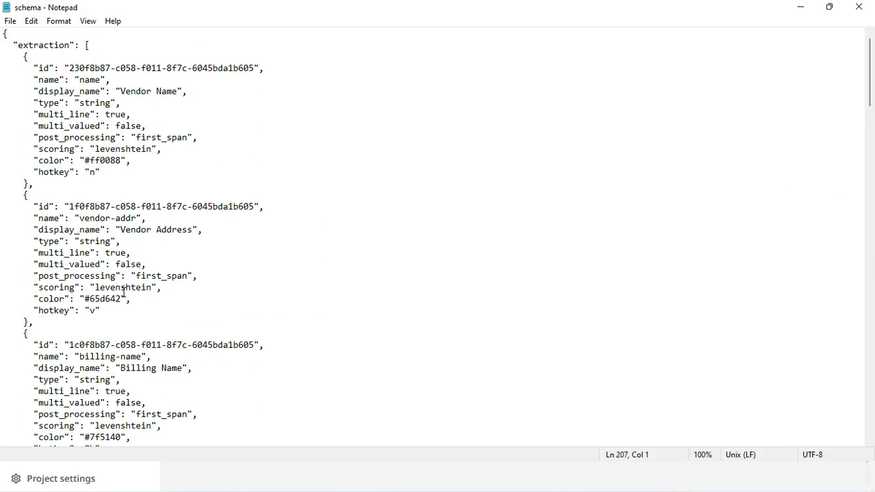
pyautogui.click(16, 44)
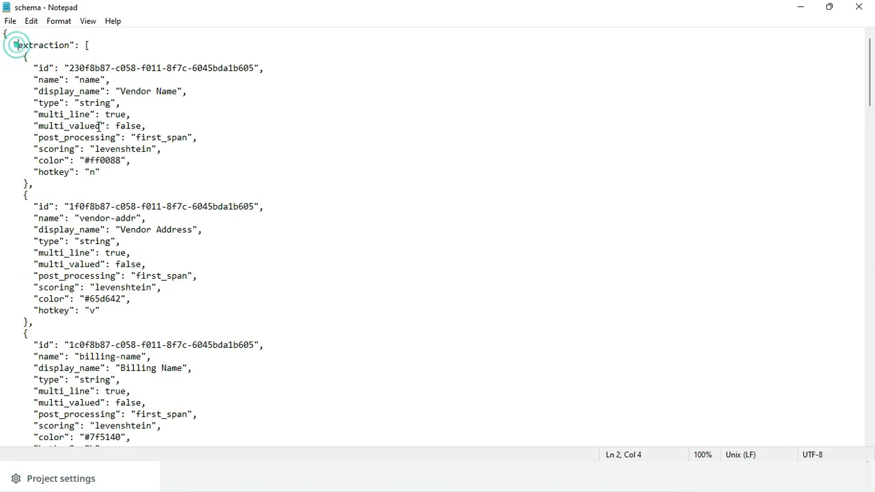
pyautogui.scroll(-3, 145, 220)
pyautogui.scroll(-6, 145, 220)
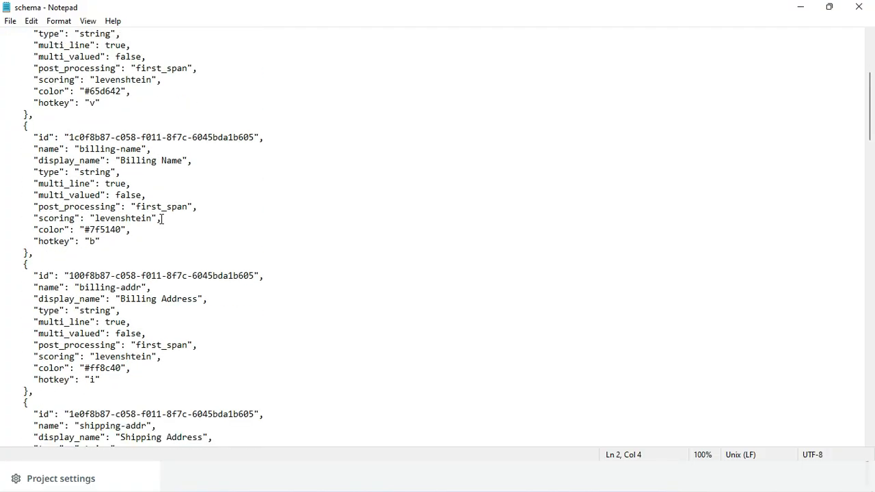
pyautogui.click(136, 228)
pyautogui.scroll(-9, 113, 84)
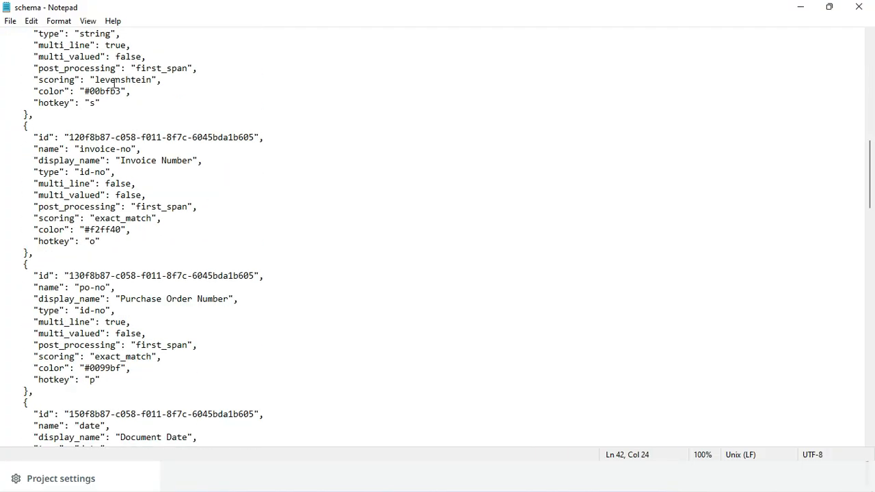
pyautogui.scroll(-10, 149, 192)
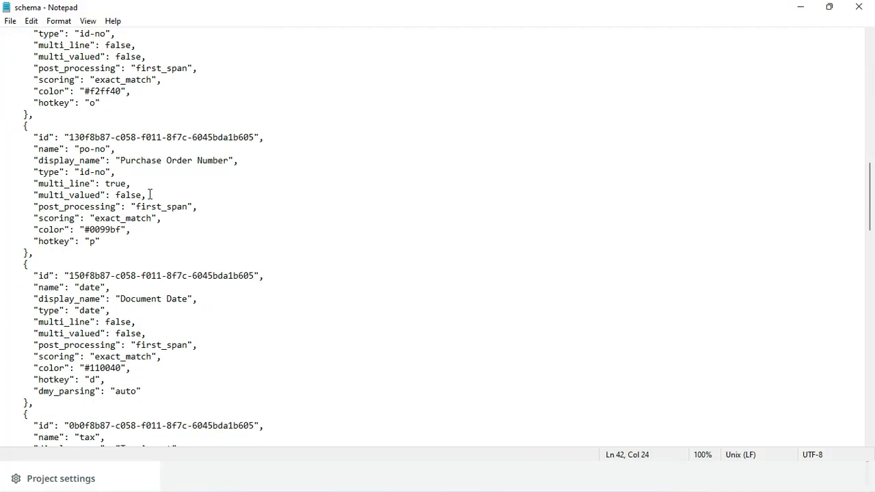
pyautogui.click(859, 7)
# Step: Close the invoices dataset archive and the Downloads folder to return to the Document Understanding export page
pyautogui.click(183, 283)
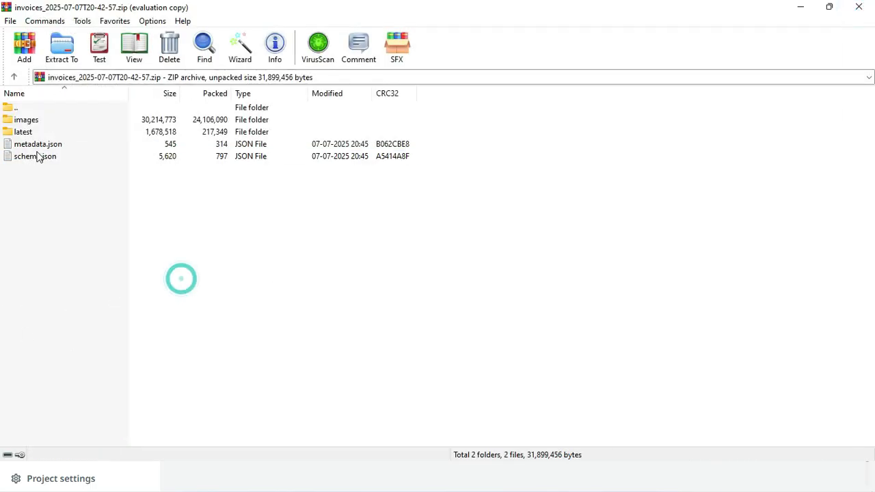
pyautogui.click(859, 7)
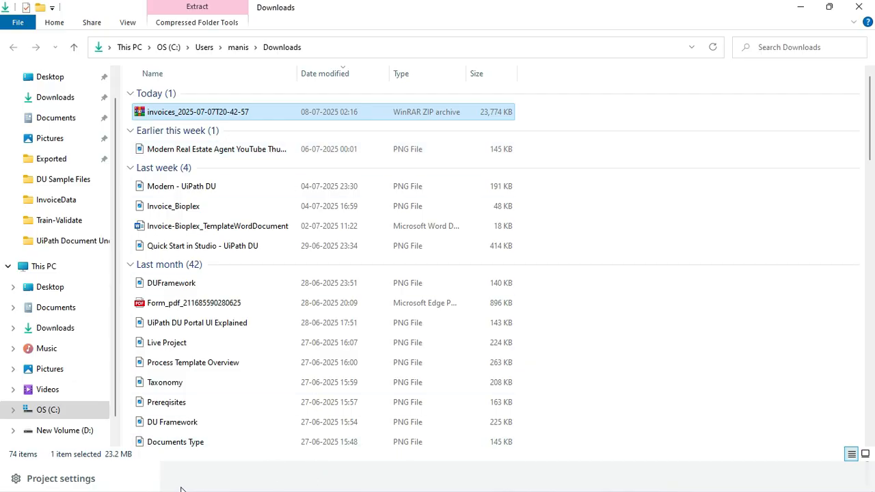
pyautogui.click(858, 7)
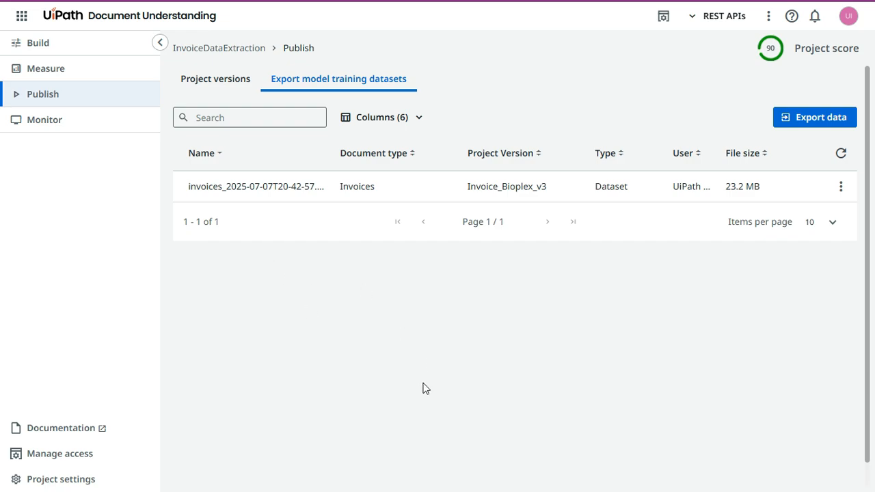
# Step: Return to the Document Understanding project list and open DUProject
pyautogui.click(385, 389)
pyautogui.click(120, 15)
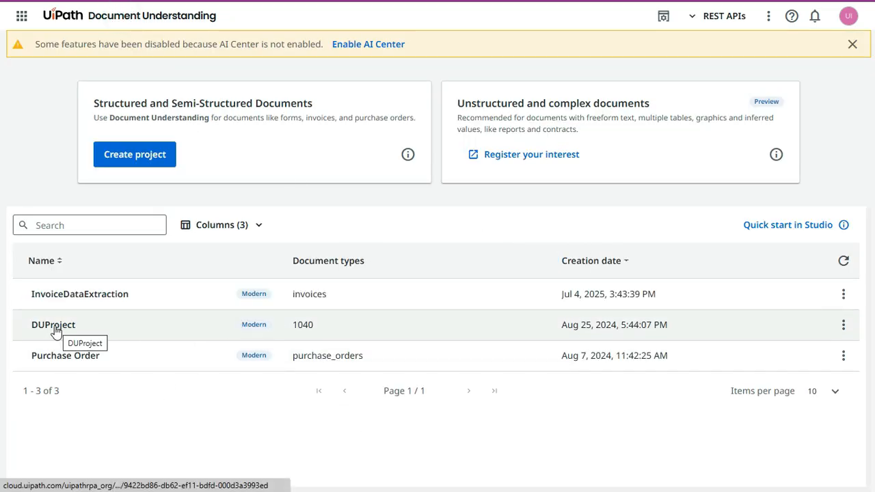
pyautogui.click(78, 326)
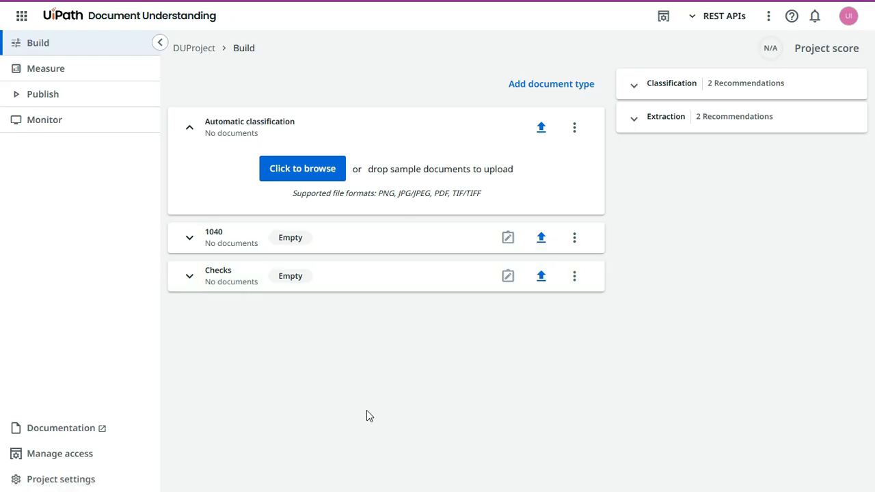
pyautogui.click(367, 410)
pyautogui.click(251, 417)
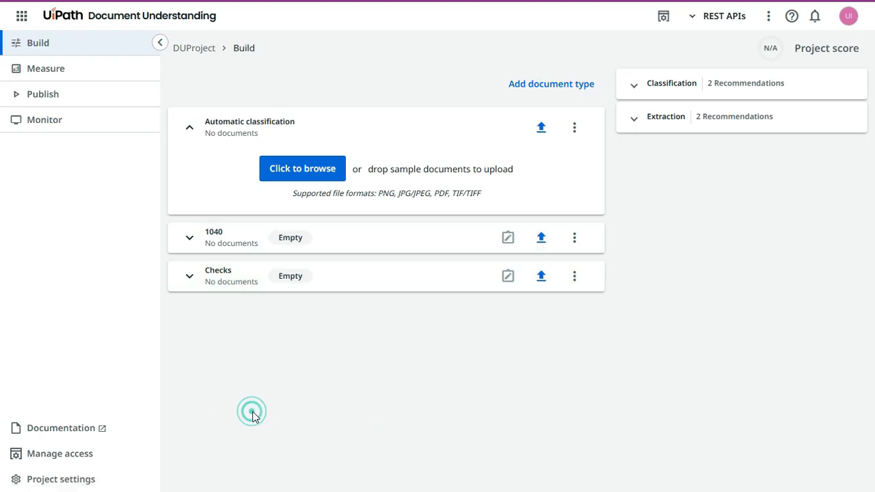
# Step: Add a Custom document type named MyDataset to DUProject
pyautogui.click(533, 83)
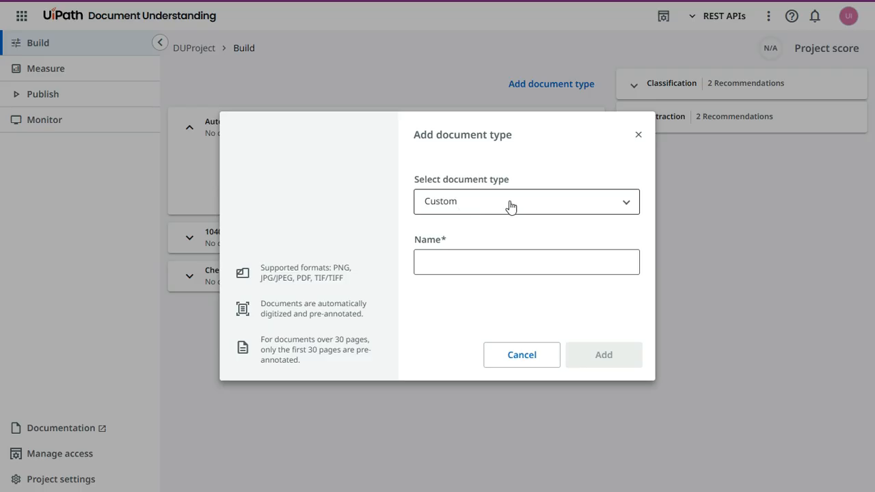
pyautogui.click(463, 266)
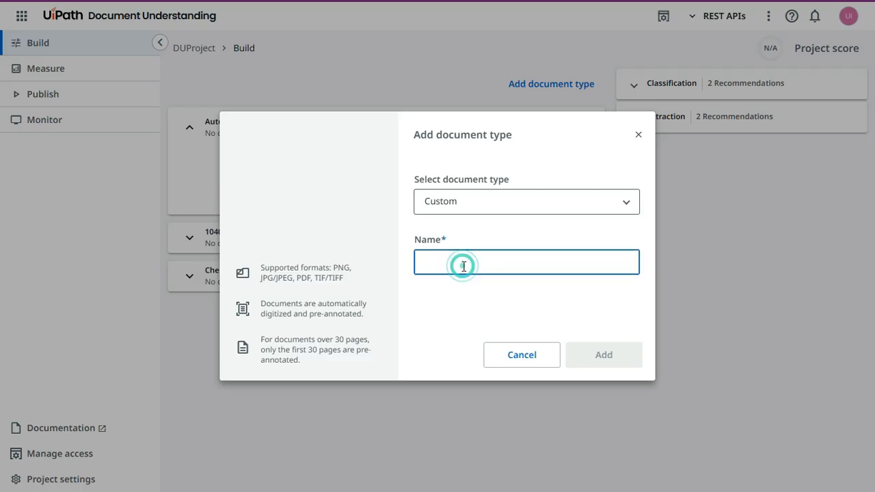
pyautogui.write('MyDataset')
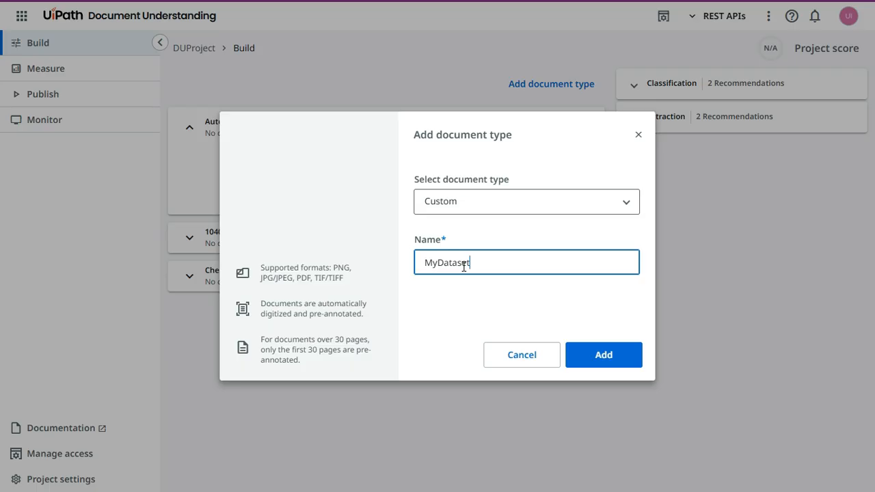
pyautogui.click(605, 355)
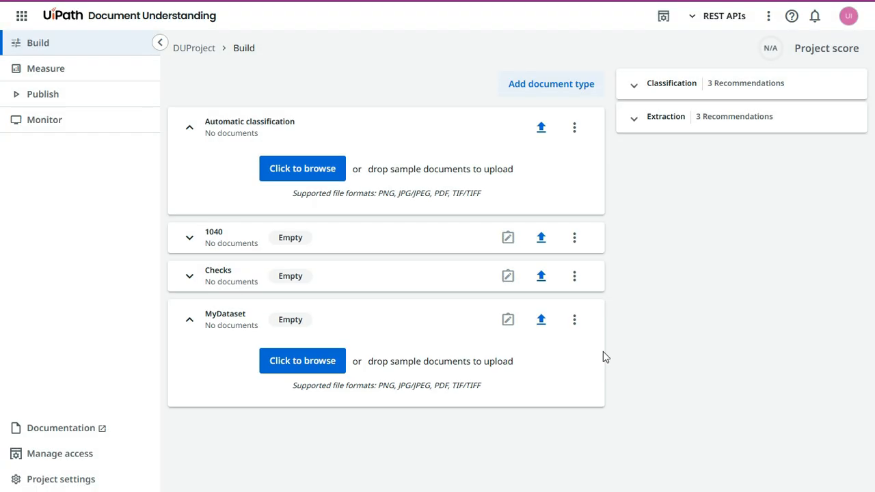
# Step: Upload the invoices_2025-07-07T20-42-57 ZIP archive from Downloads into the MyDataset document type
pyautogui.click(305, 366)
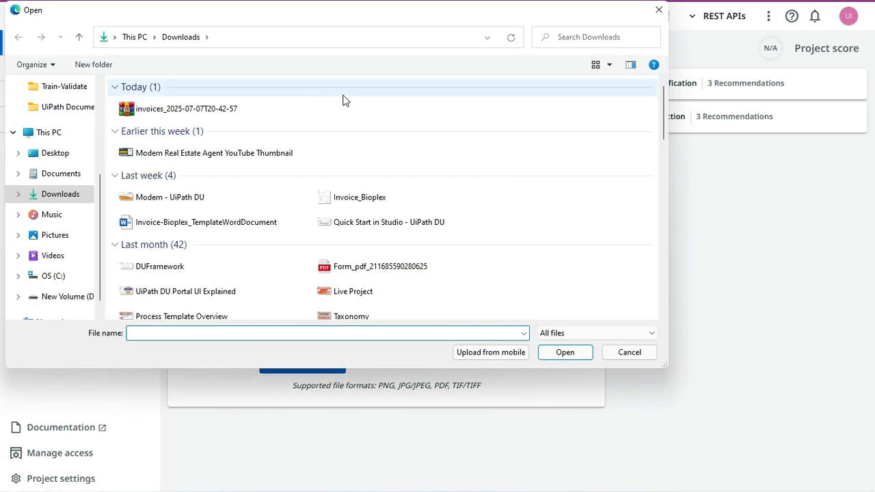
pyautogui.click(153, 114)
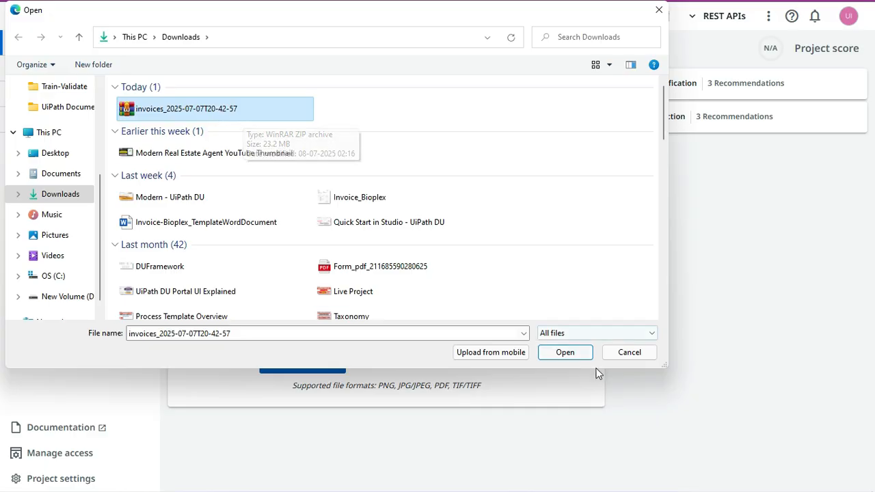
pyautogui.moveTo(187, 12); pyautogui.dragTo(269, 73)
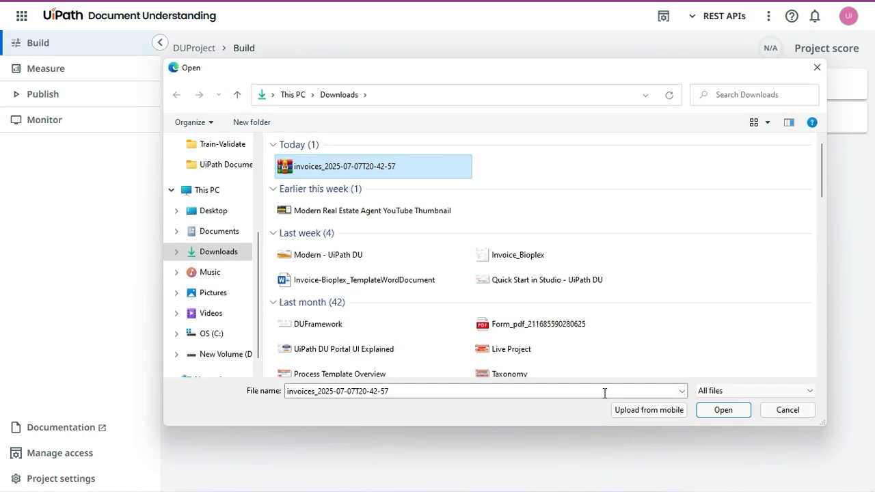
pyautogui.click(724, 410)
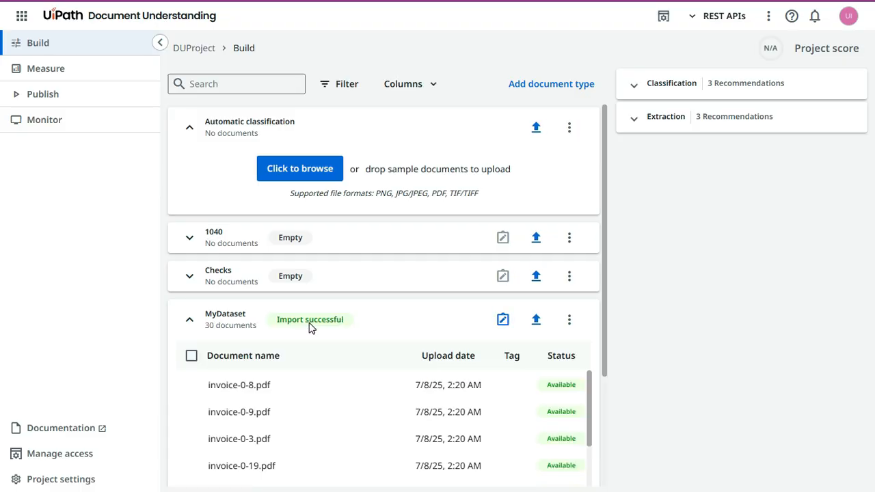
# Step: Look through the imported invoice documents in MyDataset and check their status
pyautogui.scroll(-2, 237, 330)
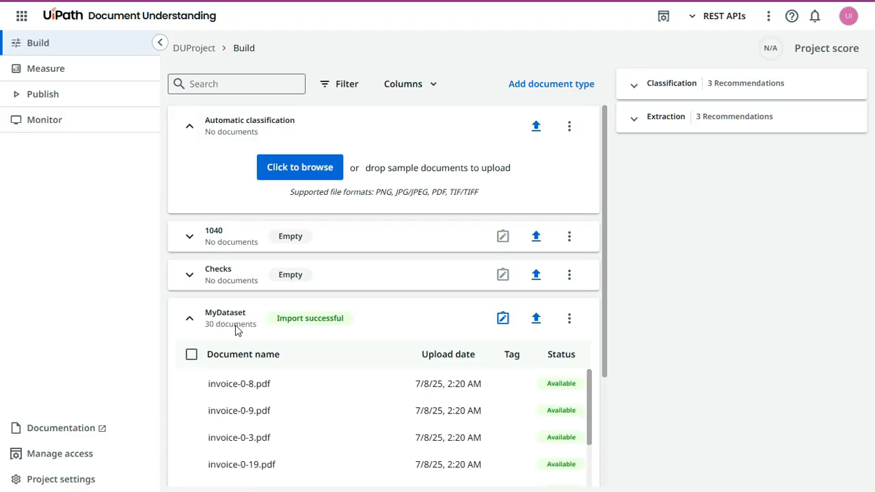
pyautogui.scroll(-4, 237, 332)
pyautogui.scroll(4, 237, 332)
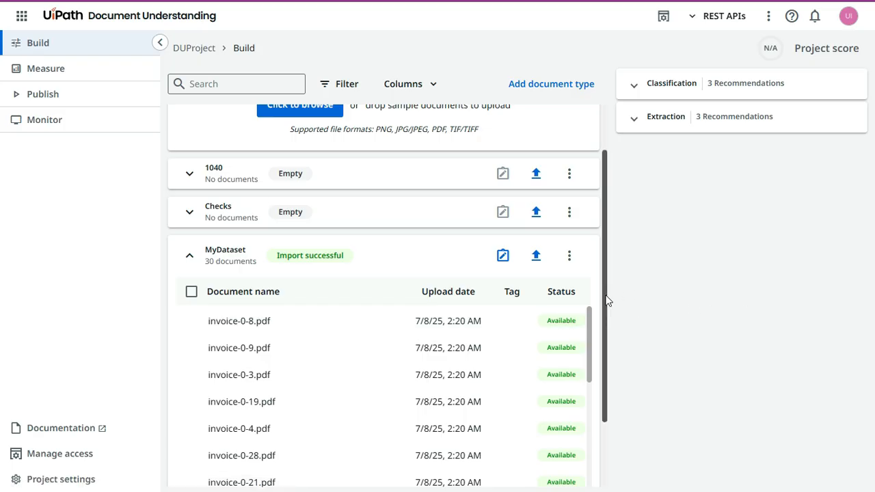
pyautogui.moveTo(606, 299); pyautogui.dragTo(609, 376)
pyautogui.scroll(-8, 295, 301)
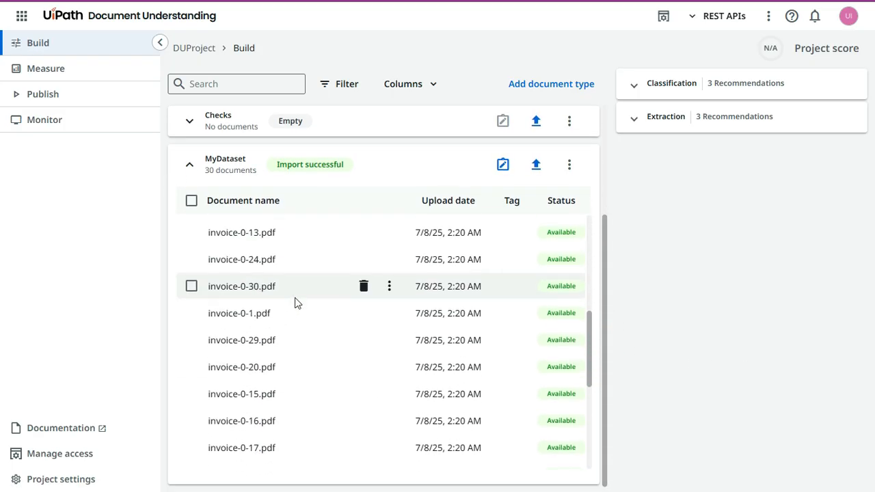
pyautogui.scroll(10, 297, 316)
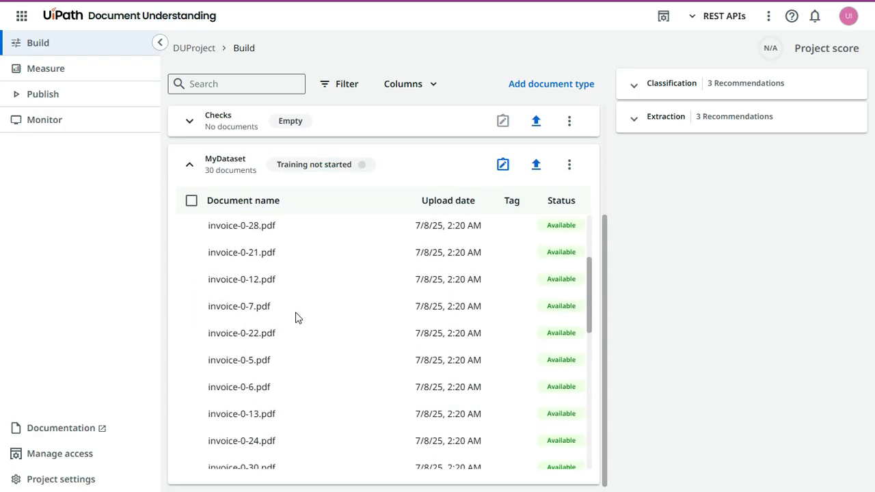
pyautogui.scroll(4, 299, 297)
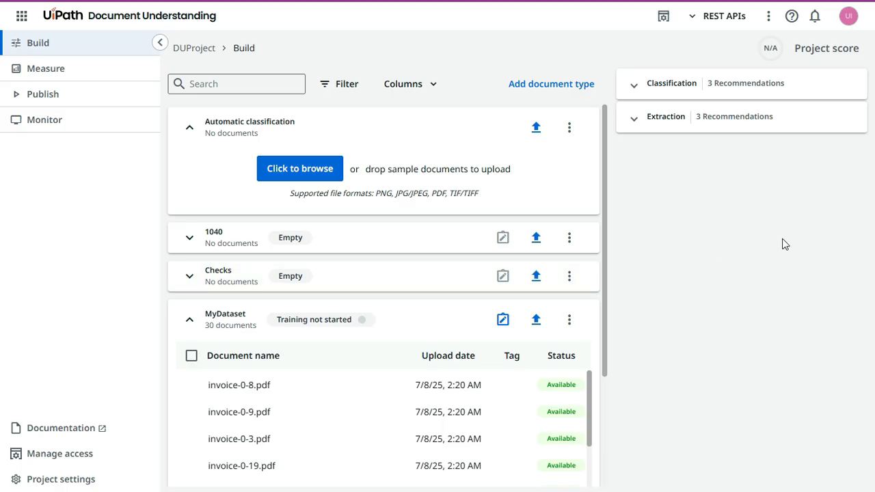
pyautogui.scroll(-2, 595, 328)
pyautogui.scroll(-8, 565, 369)
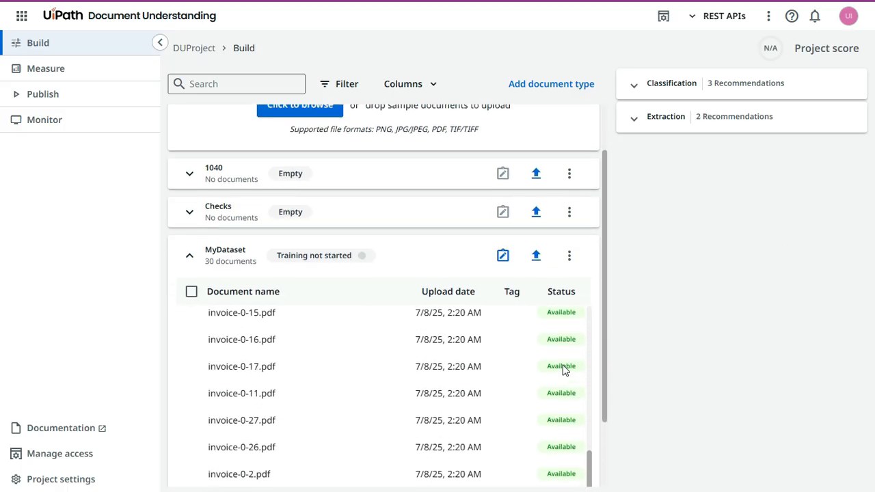
# Step: Open invoice-0-10.pdf for annotation and review the document thumbnails and its extraction fields down to the table
pyautogui.click(237, 402)
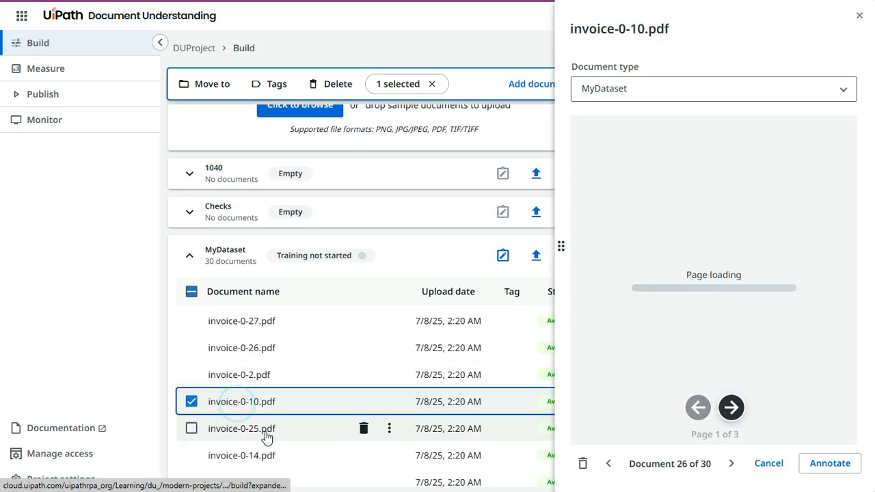
pyautogui.click(825, 470)
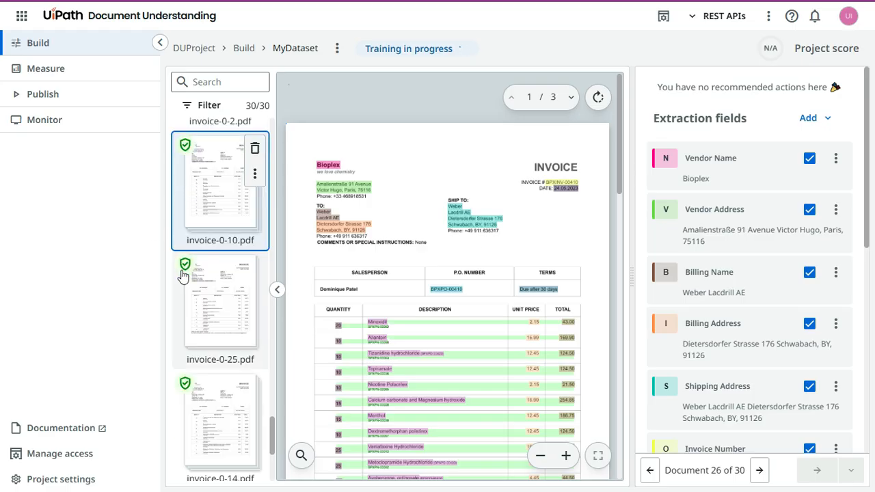
pyautogui.scroll(-3, 196, 280)
pyautogui.scroll(-2, 197, 281)
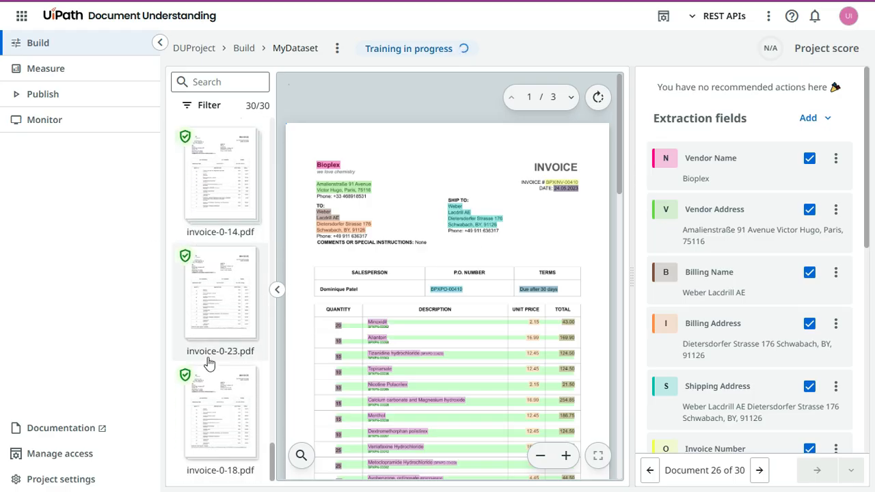
pyautogui.scroll(12, 210, 366)
pyautogui.scroll(6, 212, 342)
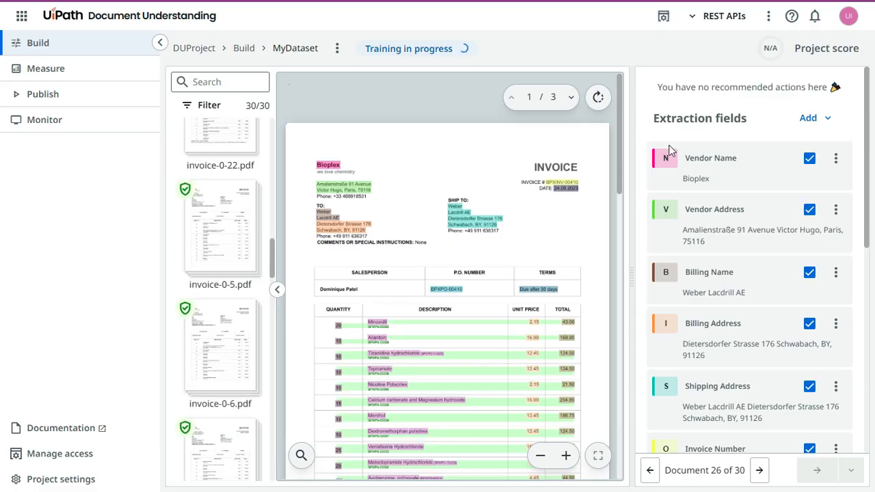
pyautogui.scroll(-6, 718, 200)
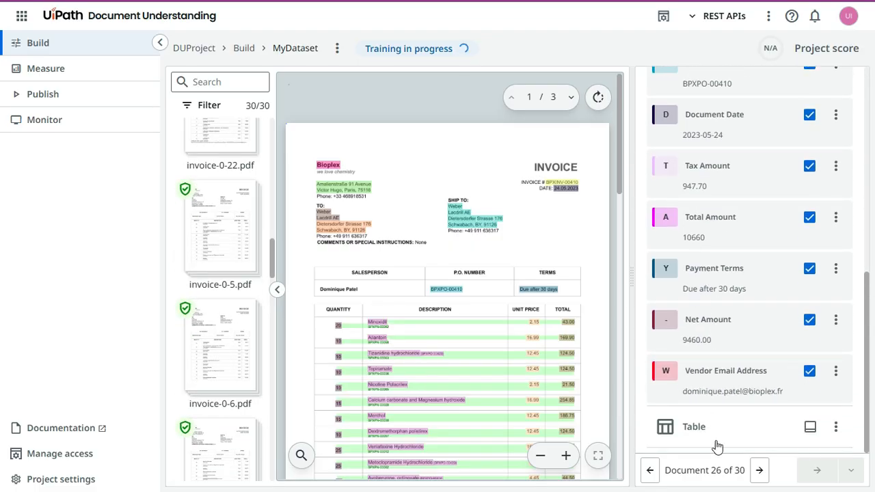
pyautogui.scroll(6, 739, 280)
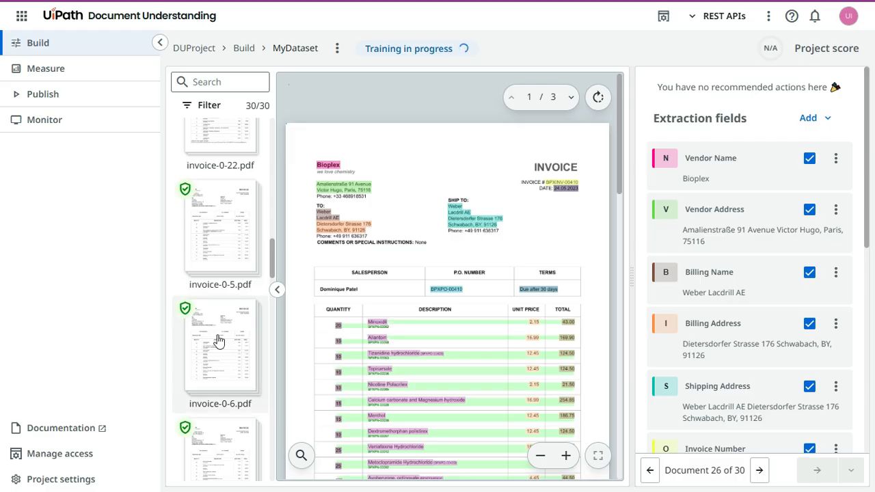
# Step: Browse the MyDataset document thumbnails and open invoice-0-20.pdf to view its annotations
pyautogui.scroll(-5, 194, 237)
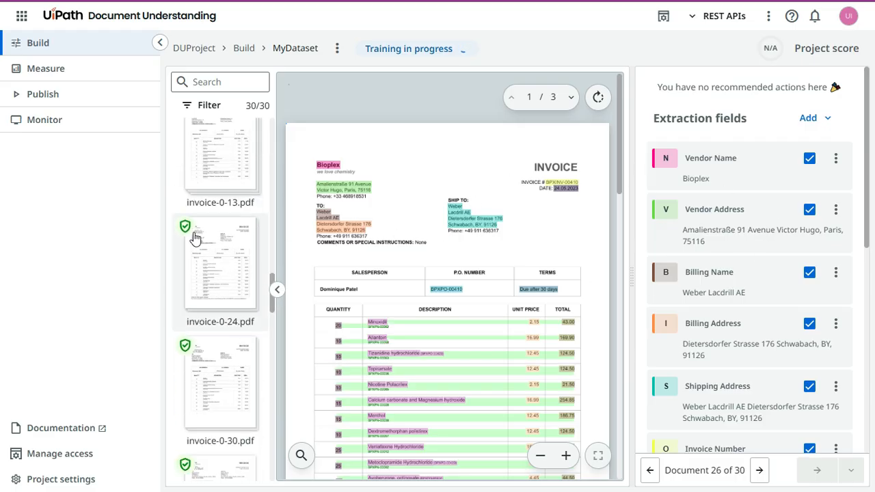
pyautogui.scroll(3, 194, 237)
pyautogui.click(227, 330)
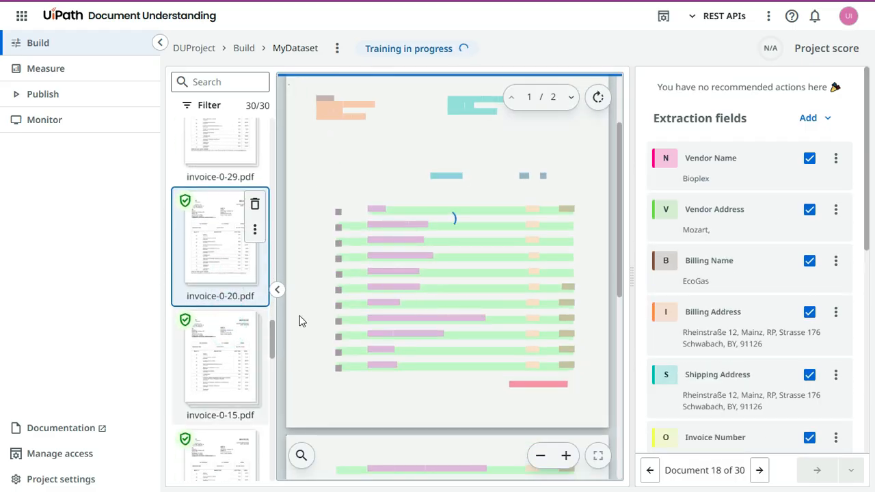
# Step: Leave the invoice-0-20.pdf annotations, return to the DUProject Build overview, and check the training status of MyDataset
pyautogui.scroll(2, 433, 188)
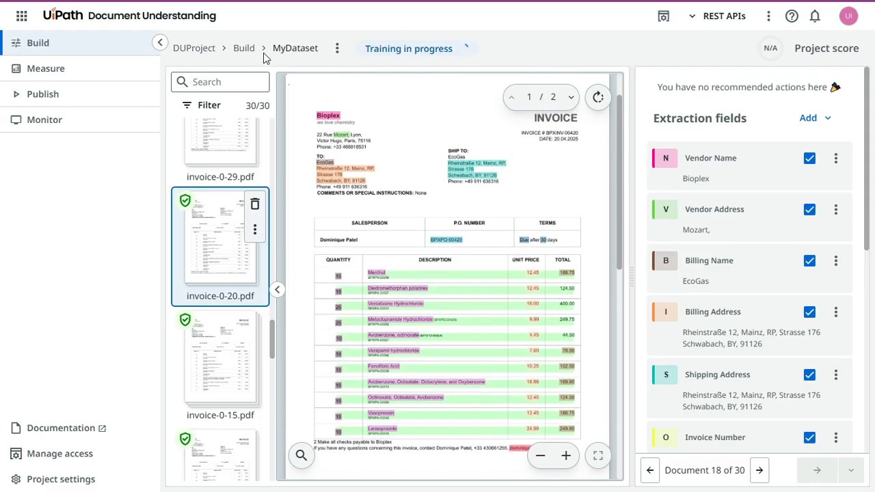
pyautogui.click(244, 48)
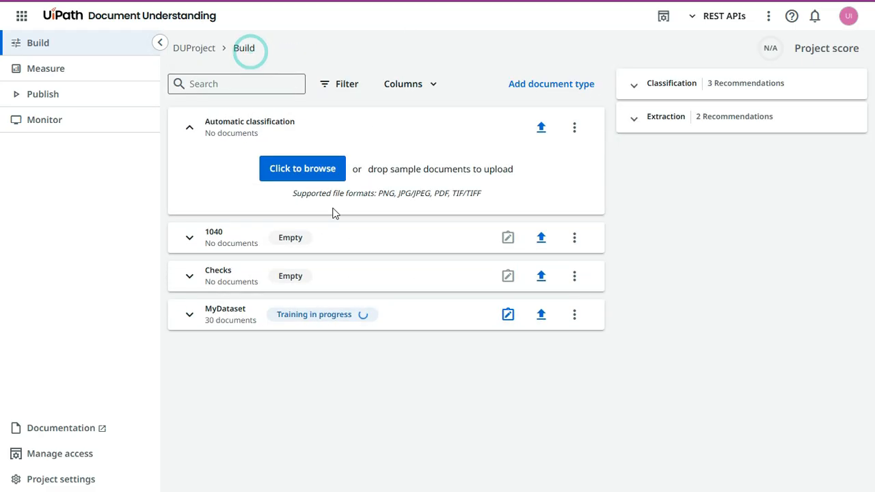
pyautogui.click(315, 399)
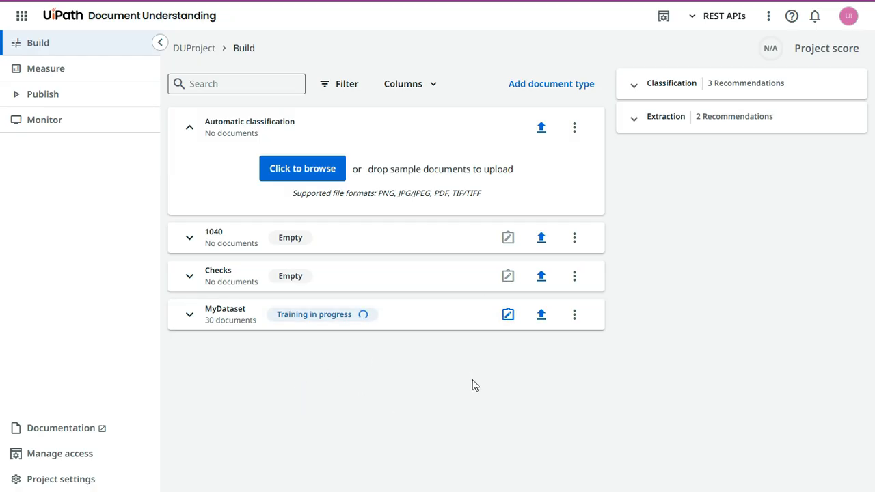
pyautogui.click(410, 400)
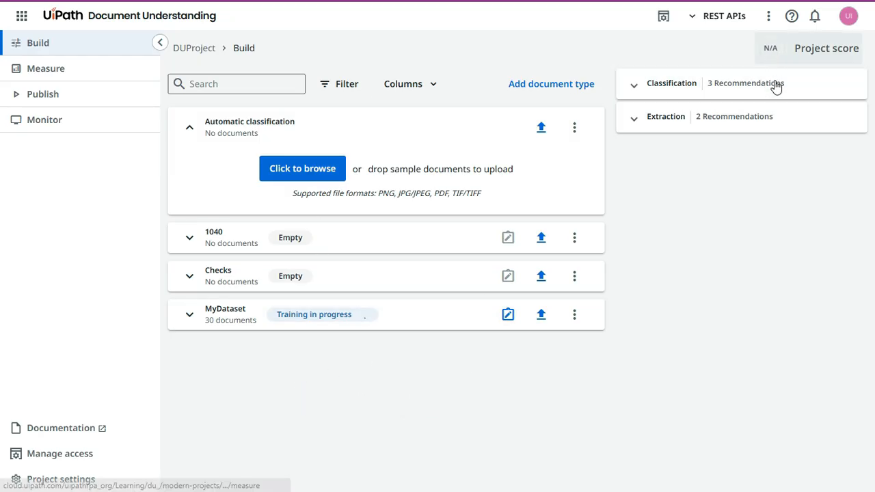
pyautogui.click(781, 259)
pyautogui.click(738, 270)
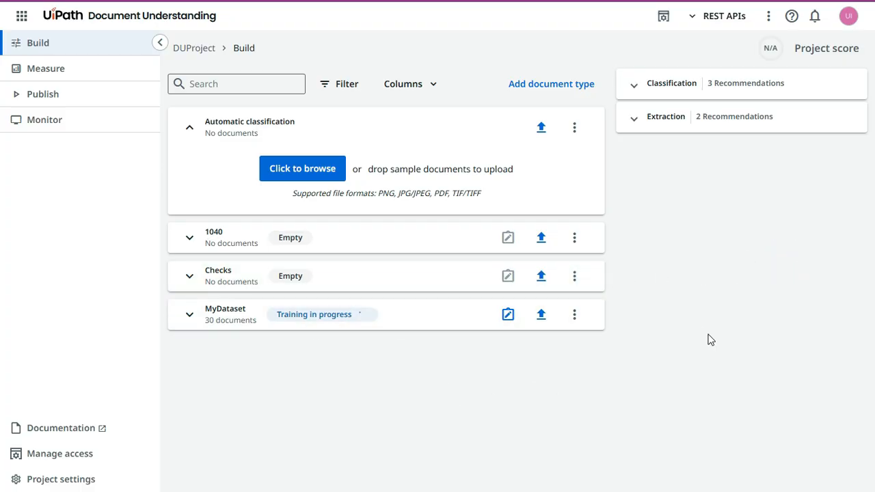
# Step: Open the project score details and review the classification and extraction scores for the document types
pyautogui.click(808, 53)
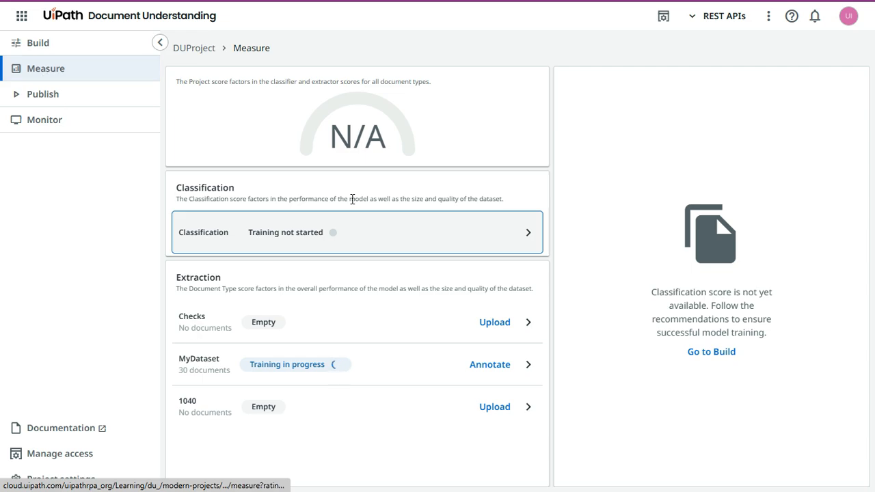
pyautogui.click(493, 130)
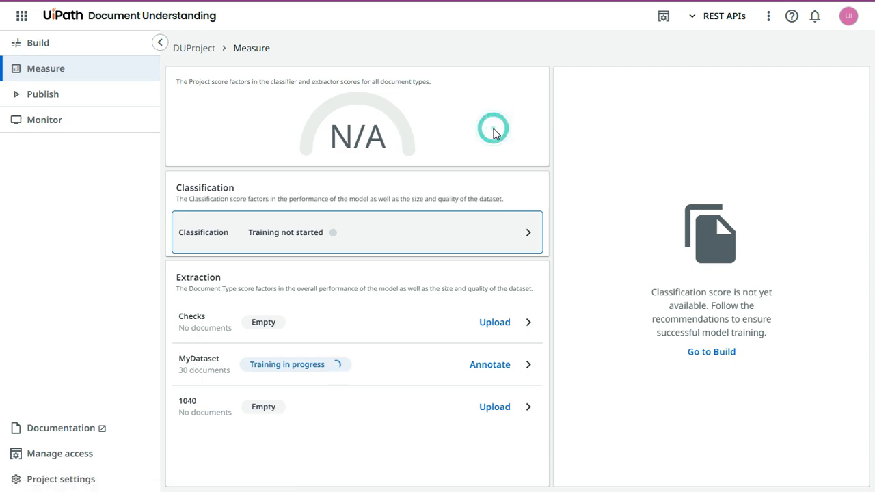
pyautogui.click(495, 132)
pyautogui.click(493, 129)
pyautogui.click(493, 129)
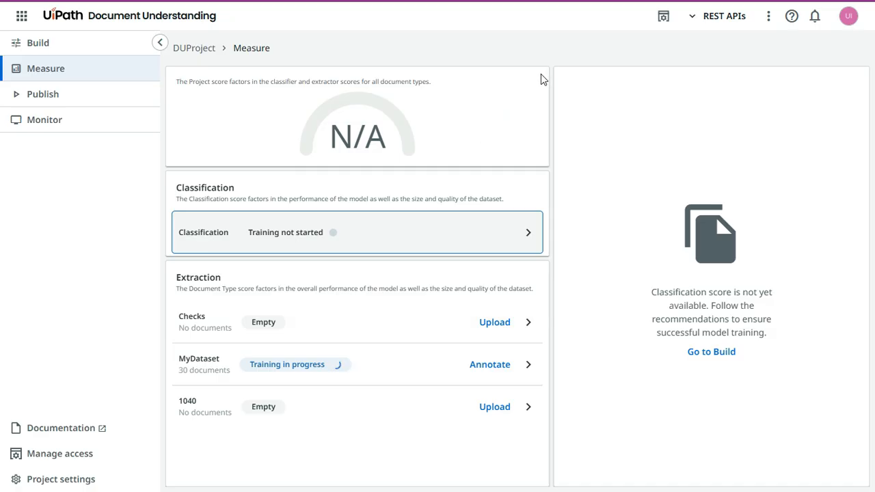